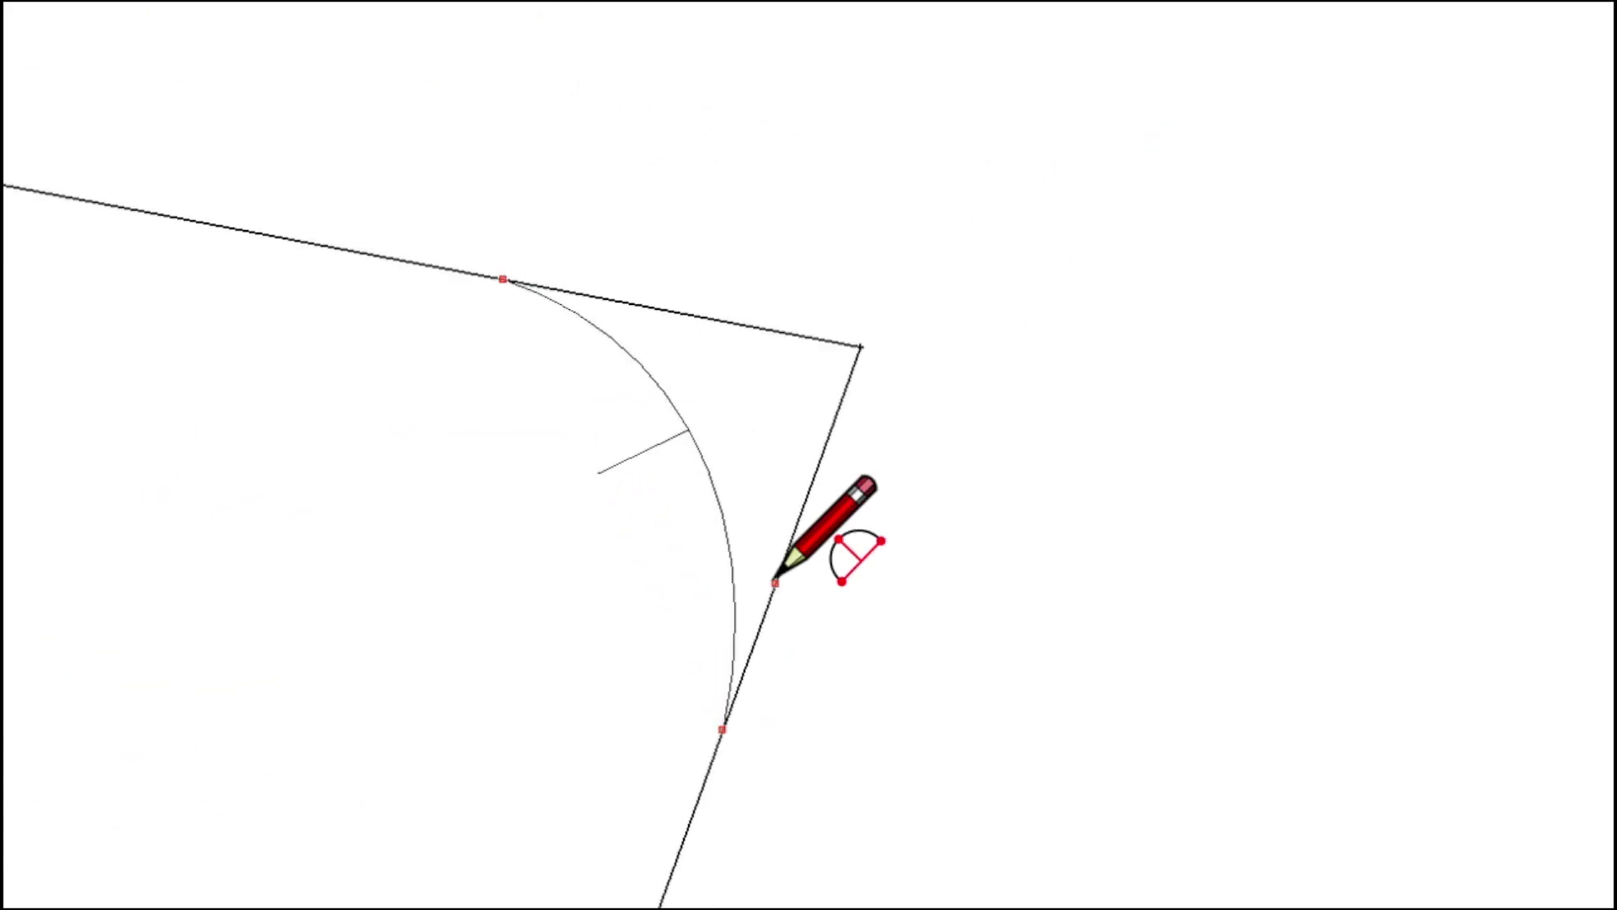
Complete the tangent arc at the outline's corner and erase the leftover corner lines.
click(775, 581)
key(e)
drag(776, 332, 838, 396)
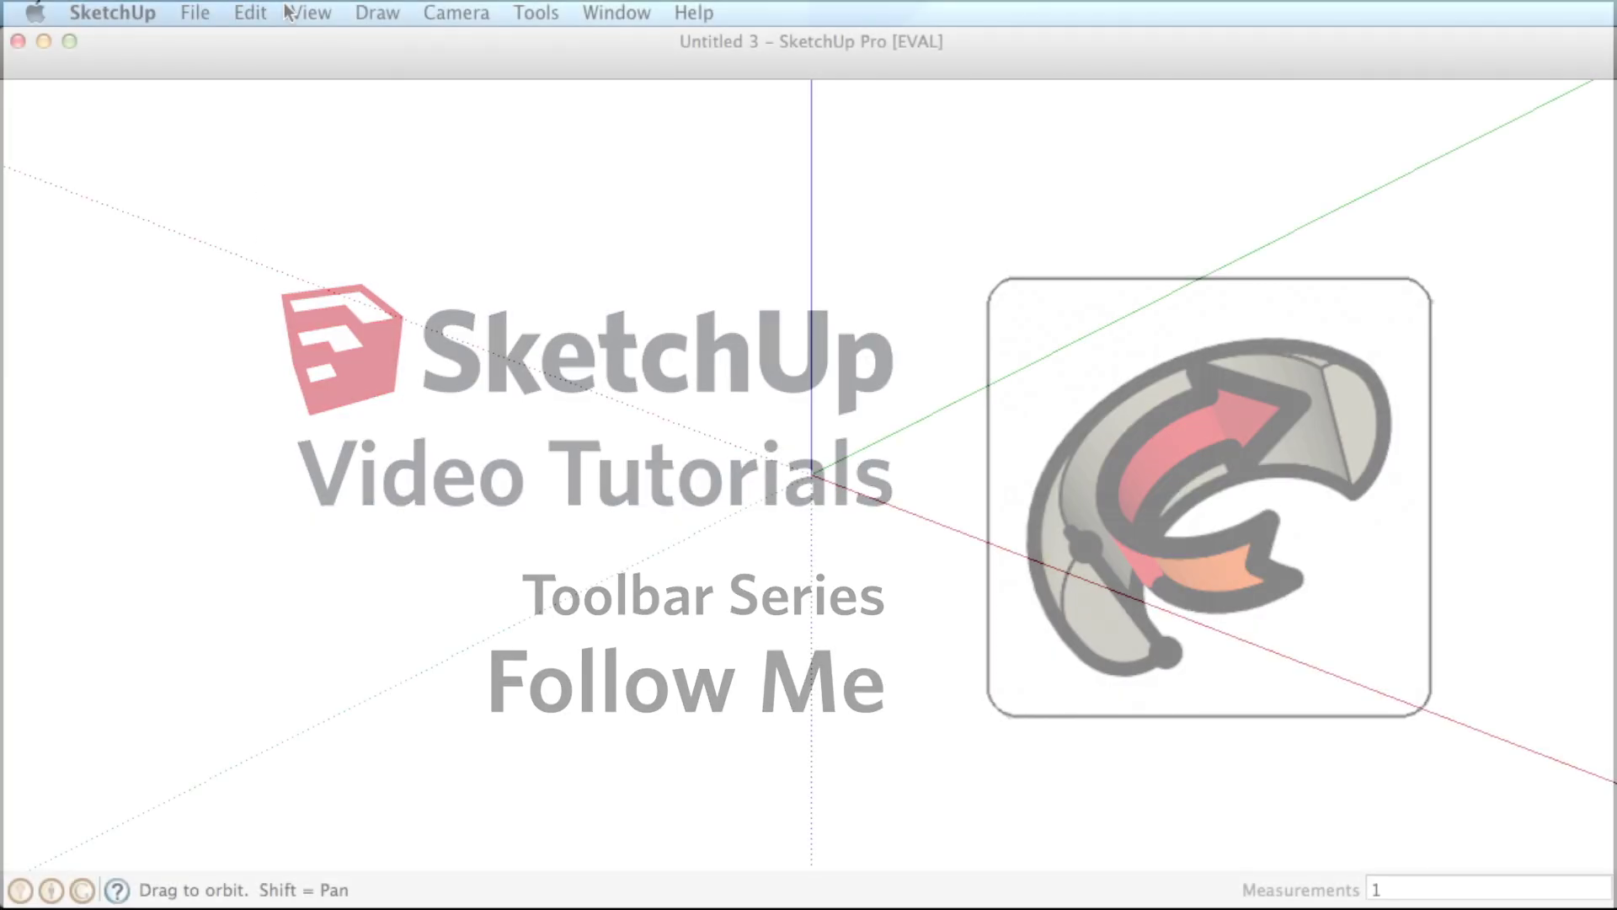
Show the Large Tool Set and sweep the T-profile around the racetrack path with Follow Me.
click(311, 12)
mouse_move(303, 44)
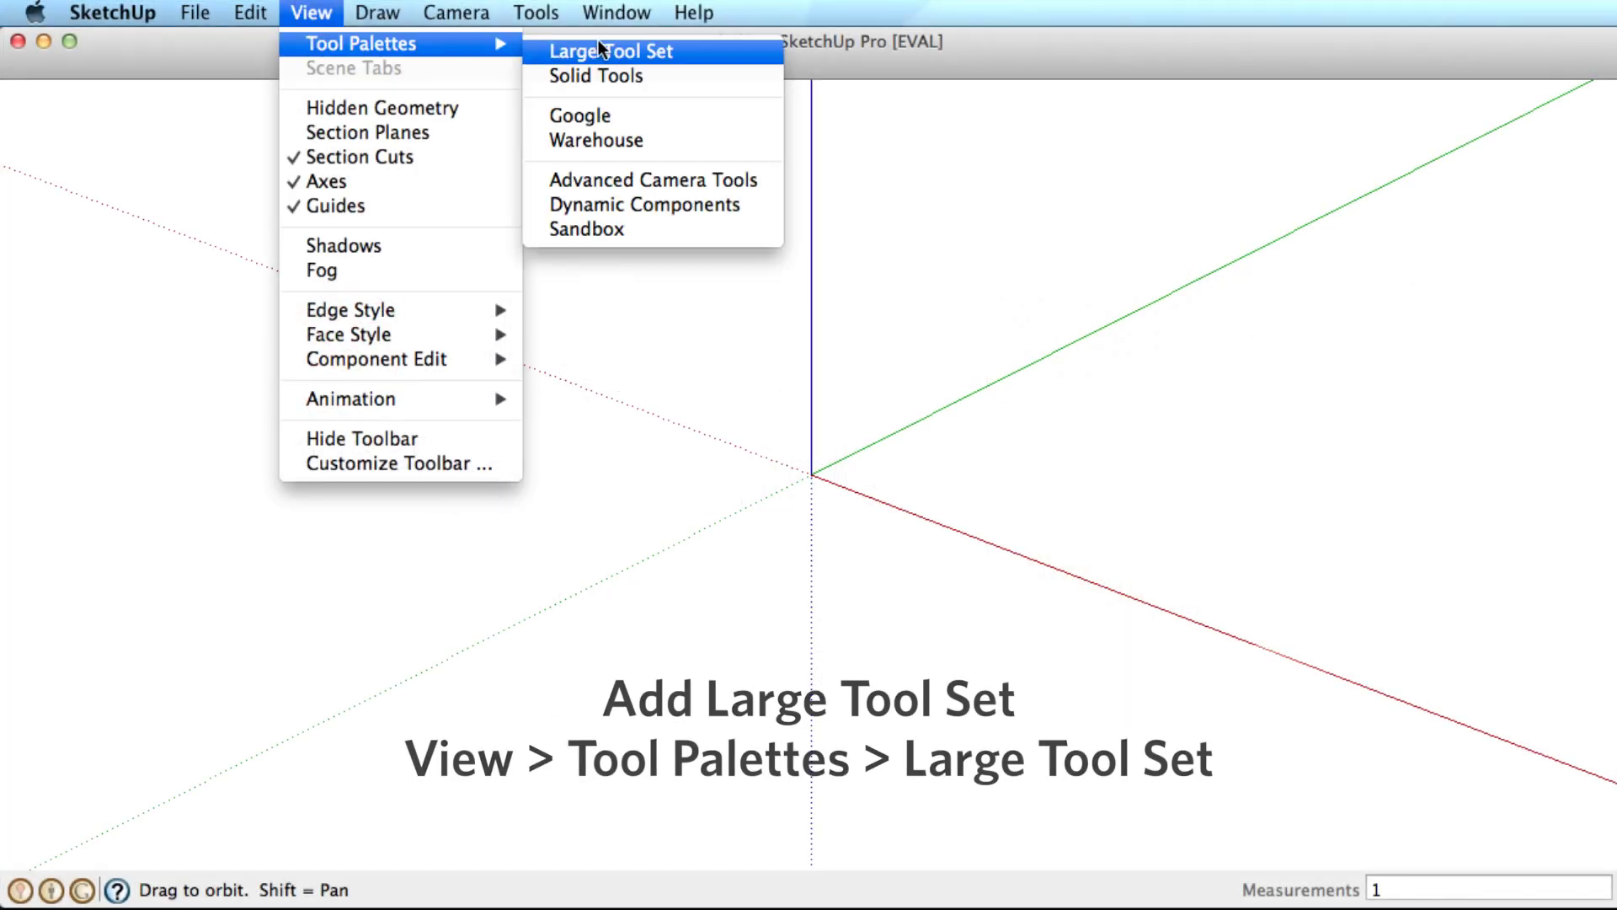
click(608, 49)
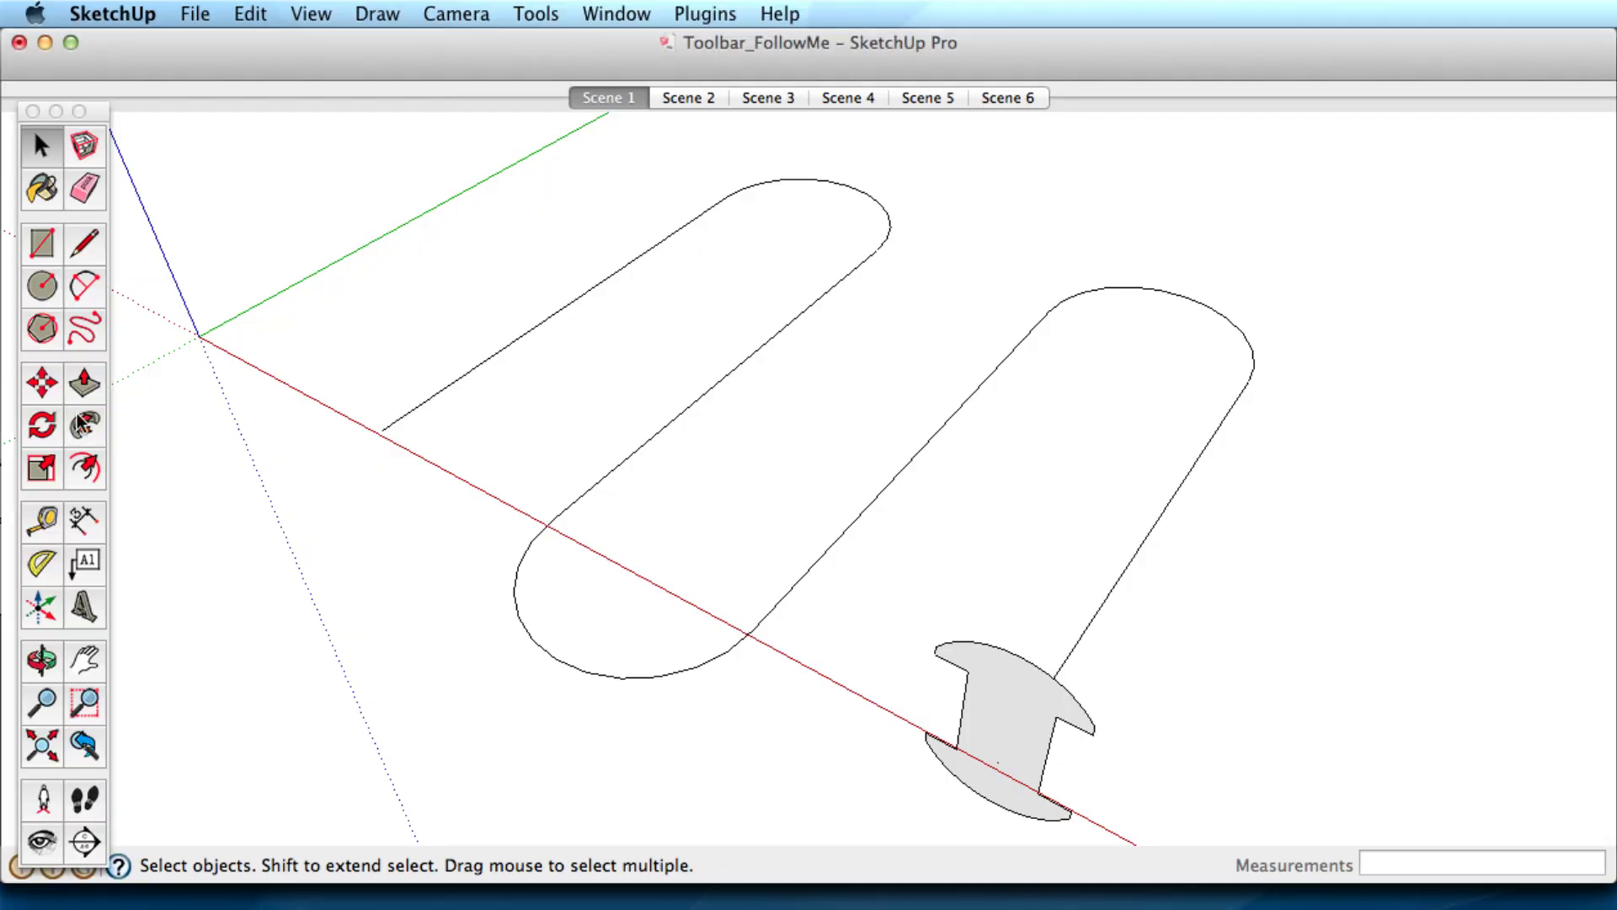
click(84, 424)
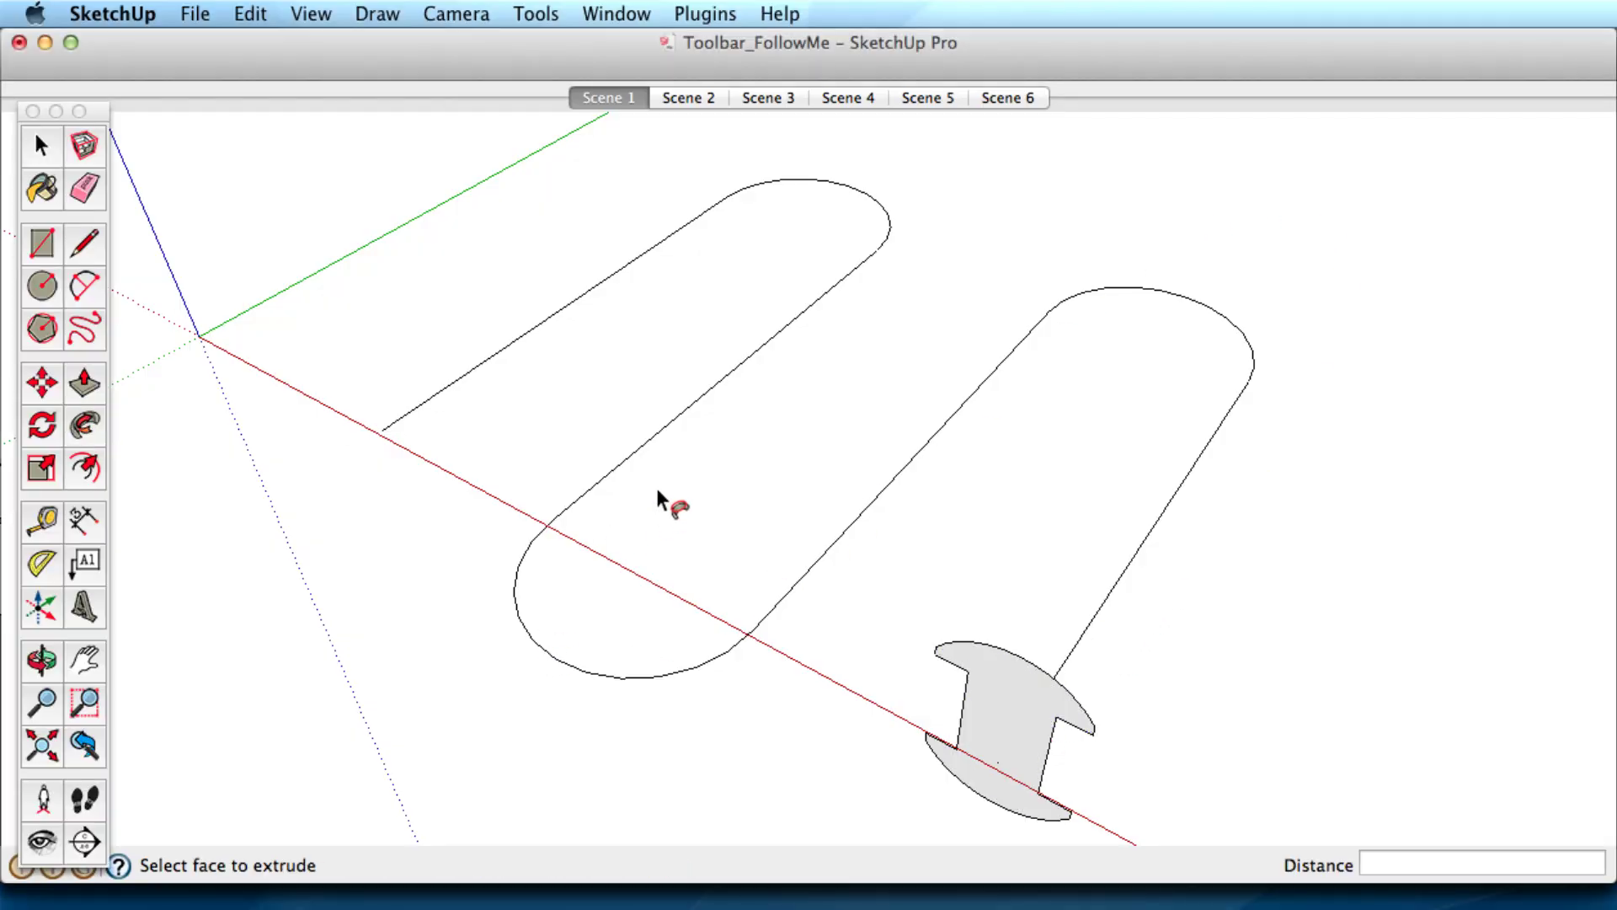
mouse_move(1007, 695)
mouse_down()
mouse_move(1075, 649)
mouse_move(1247, 332)
mouse_move(1010, 349)
mouse_move(651, 668)
mouse_move(610, 675)
mouse_move(626, 417)
mouse_move(802, 305)
mouse_move(834, 168)
mouse_move(608, 258)
mouse_move(409, 398)
mouse_move(385, 438)
mouse_move(425, 439)
mouse_up()
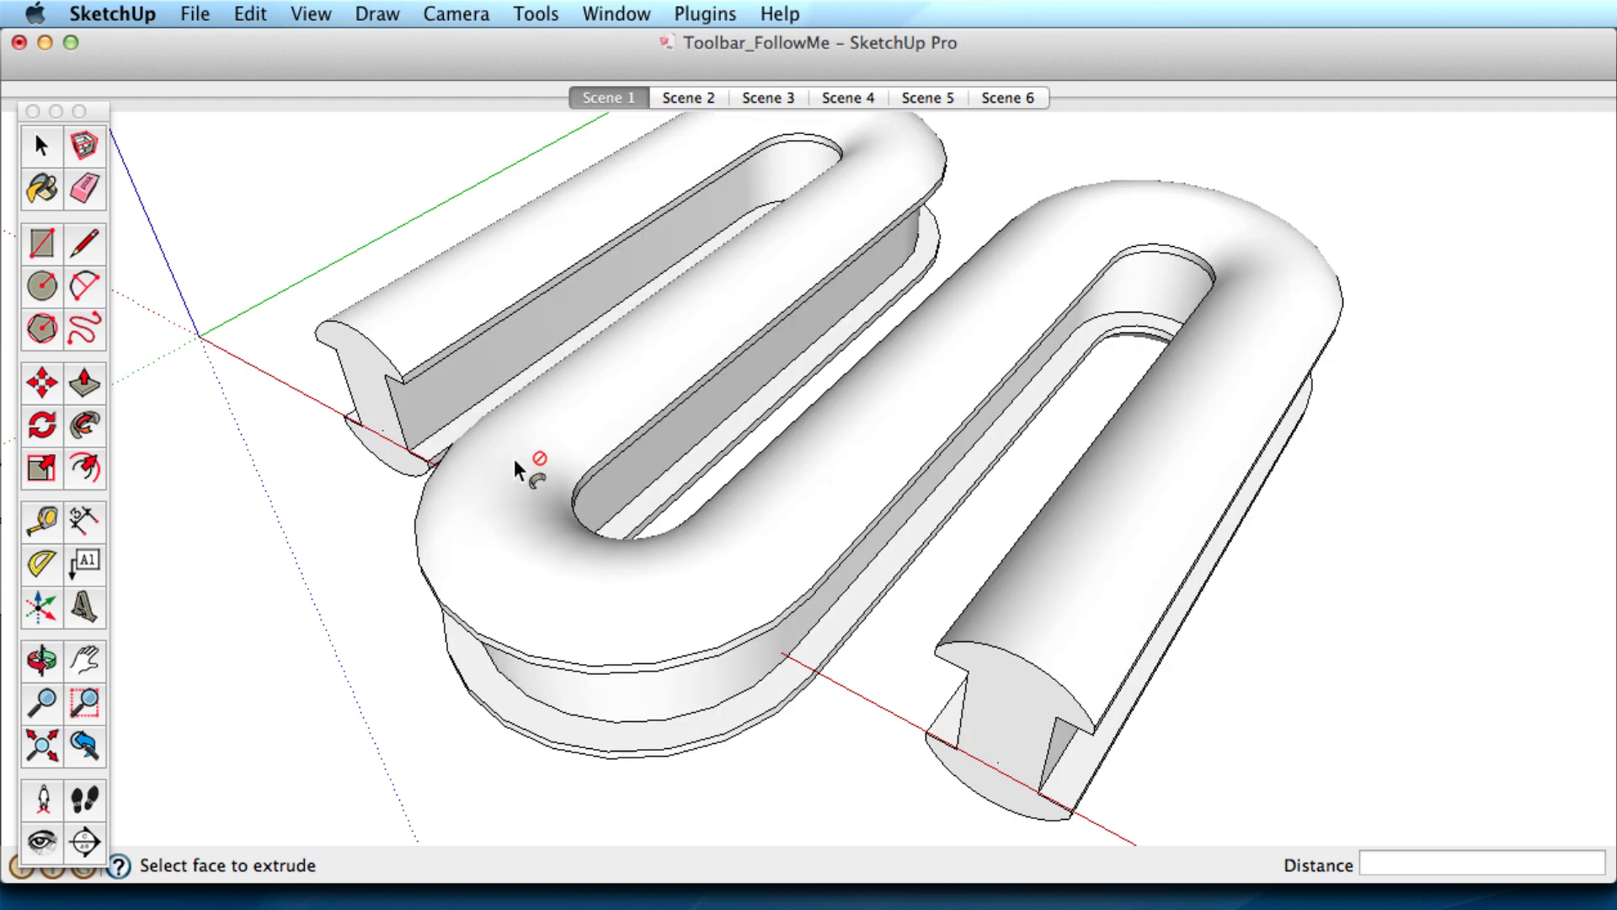
Sweep trim along the arch base in Scene 3 and over the arch top in Scene 4.
click(793, 95)
drag(998, 705, 1044, 743)
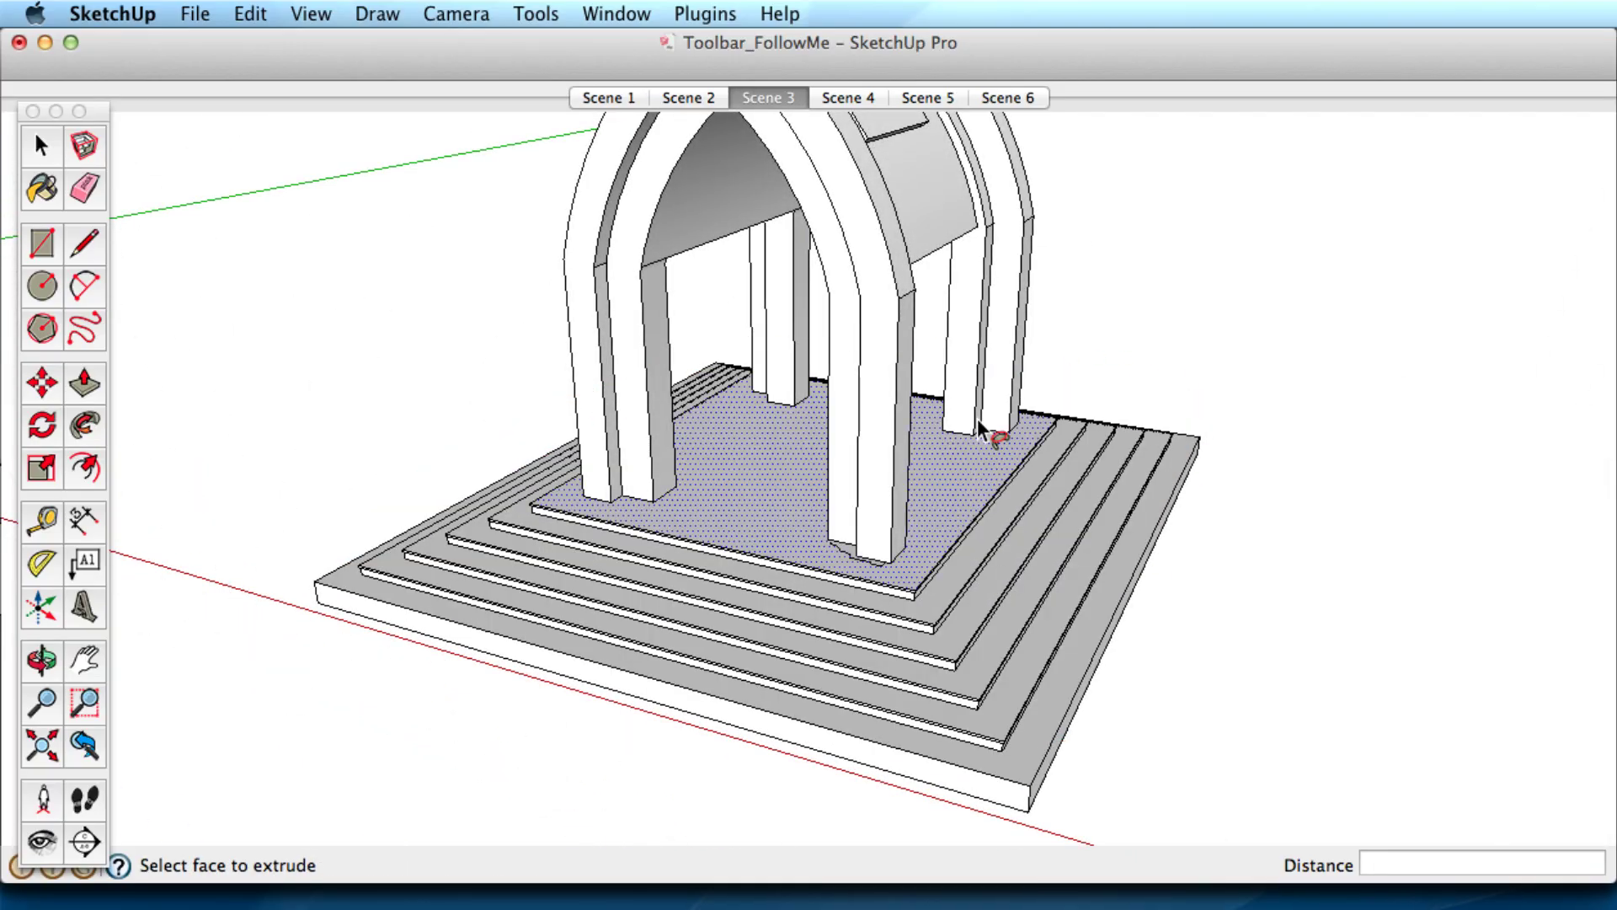
click(852, 96)
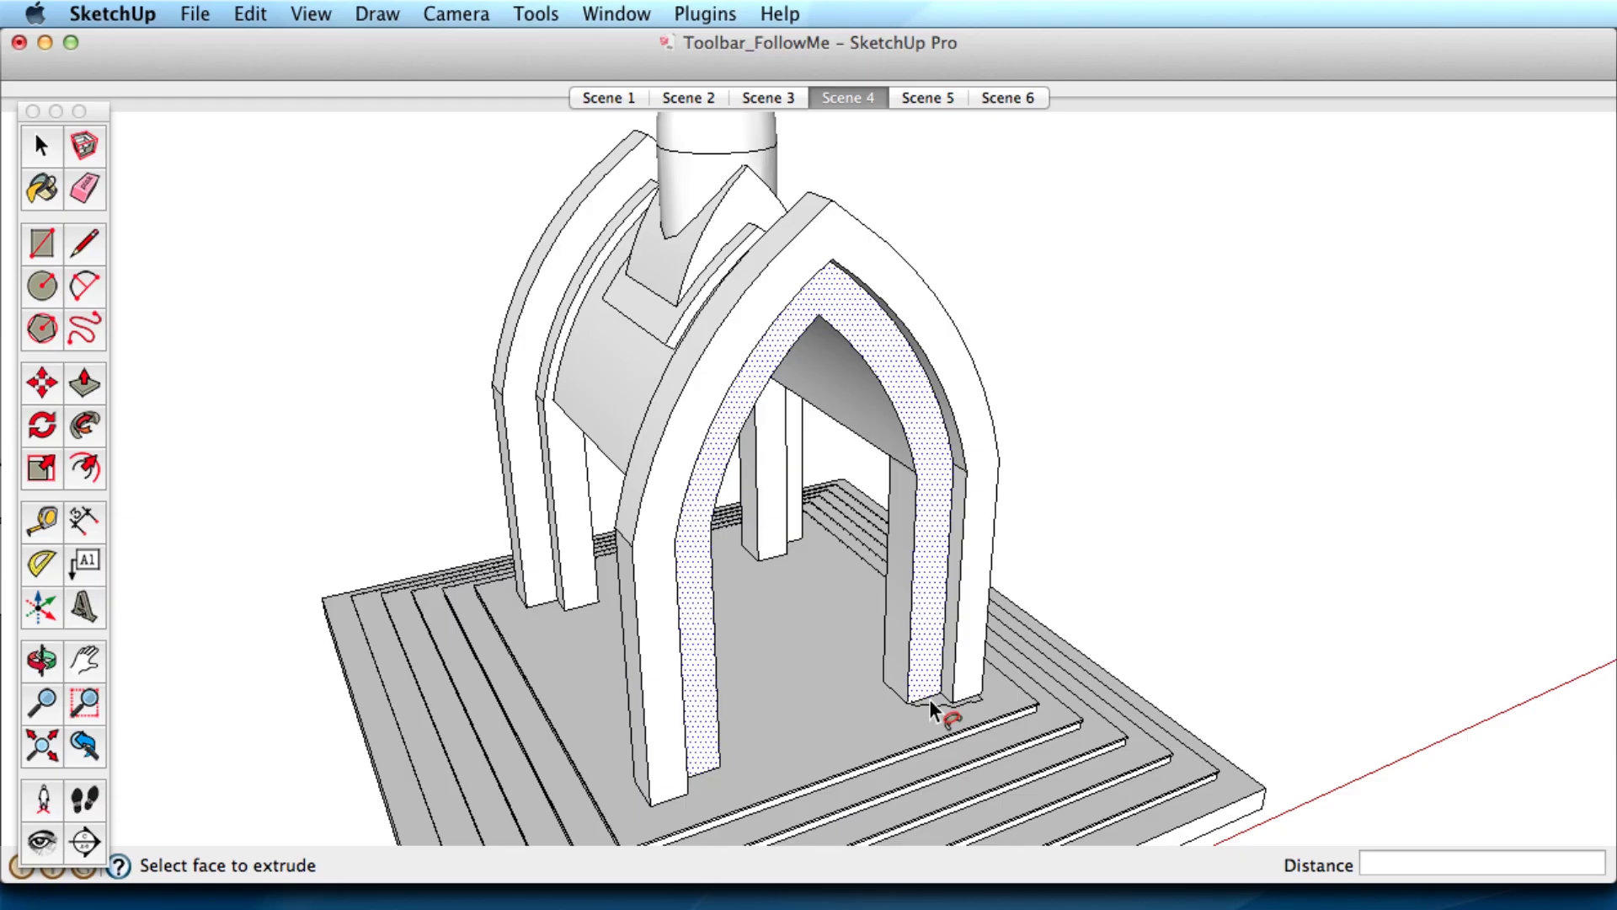
drag(929, 699, 699, 796)
Lathe the finial profile around its circle in Scene 5.
click(930, 96)
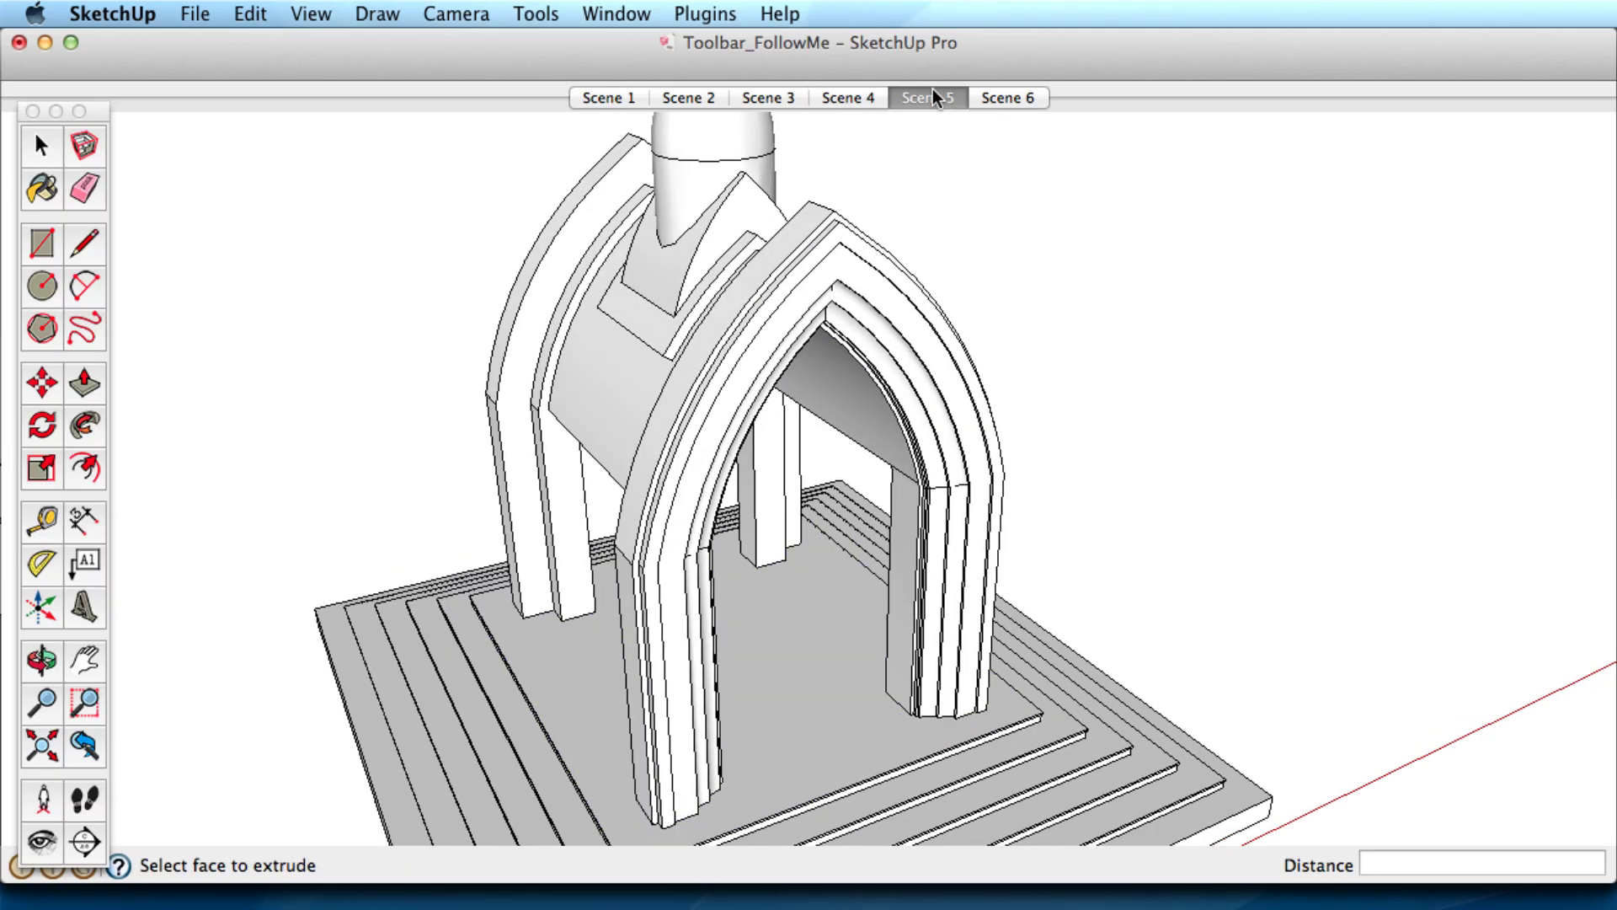
drag(840, 337, 812, 574)
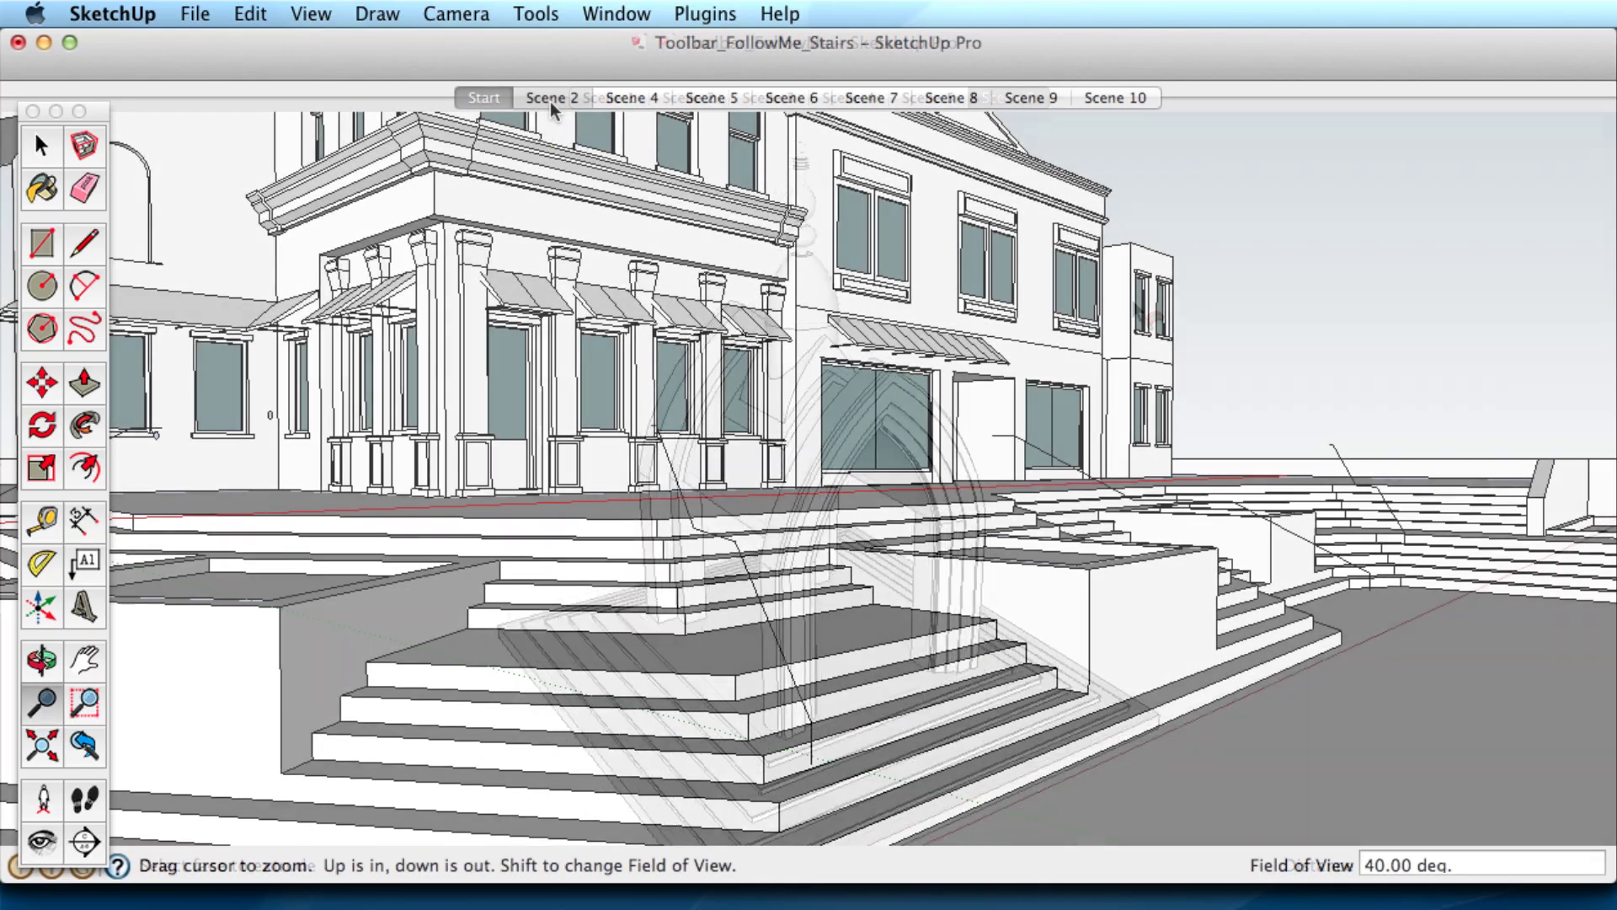
click(550, 98)
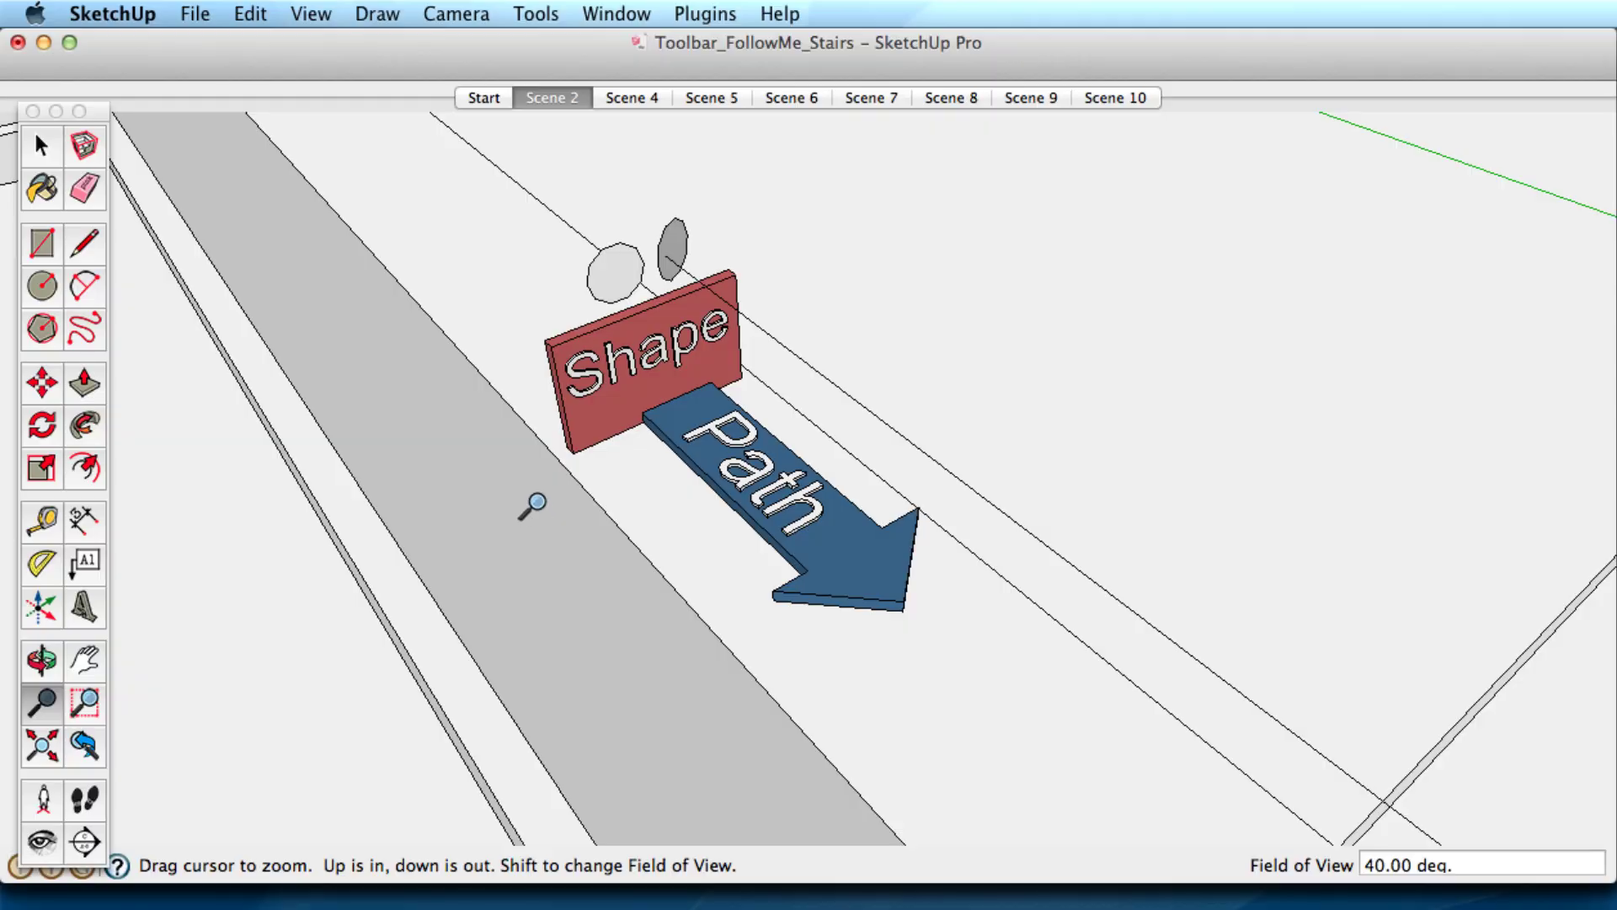
Sweep the circle along the stair path into a pipe bending around the corner.
middle_drag(533, 505, 945, 534)
click(84, 426)
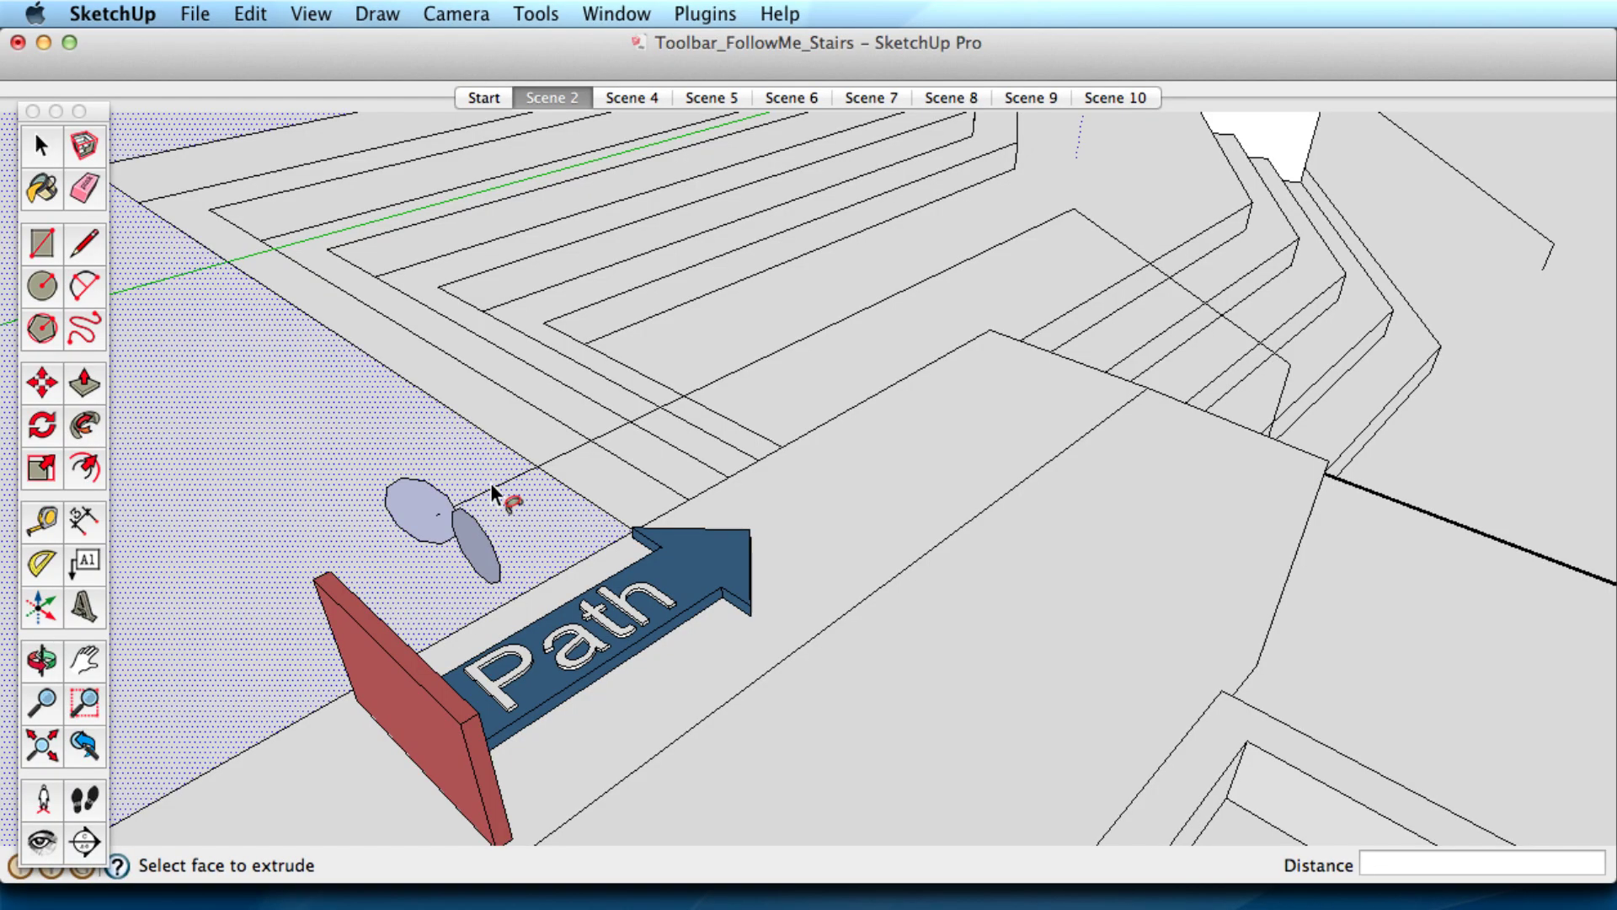
drag(416, 502, 1101, 380)
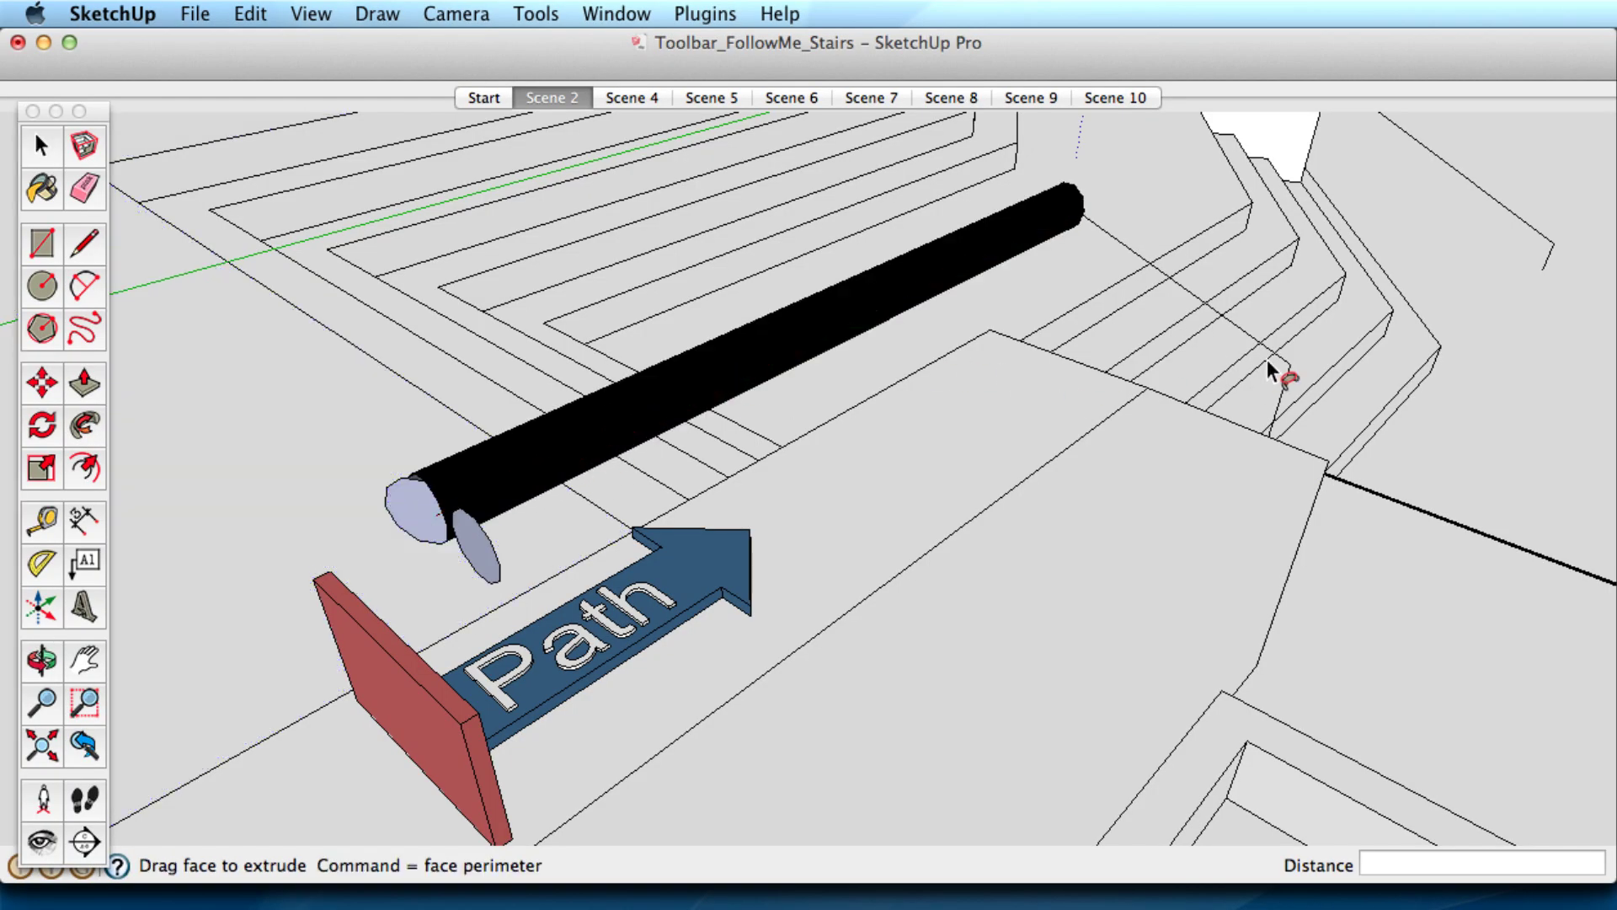
drag(1301, 415, 1308, 391)
drag(1245, 452, 1243, 492)
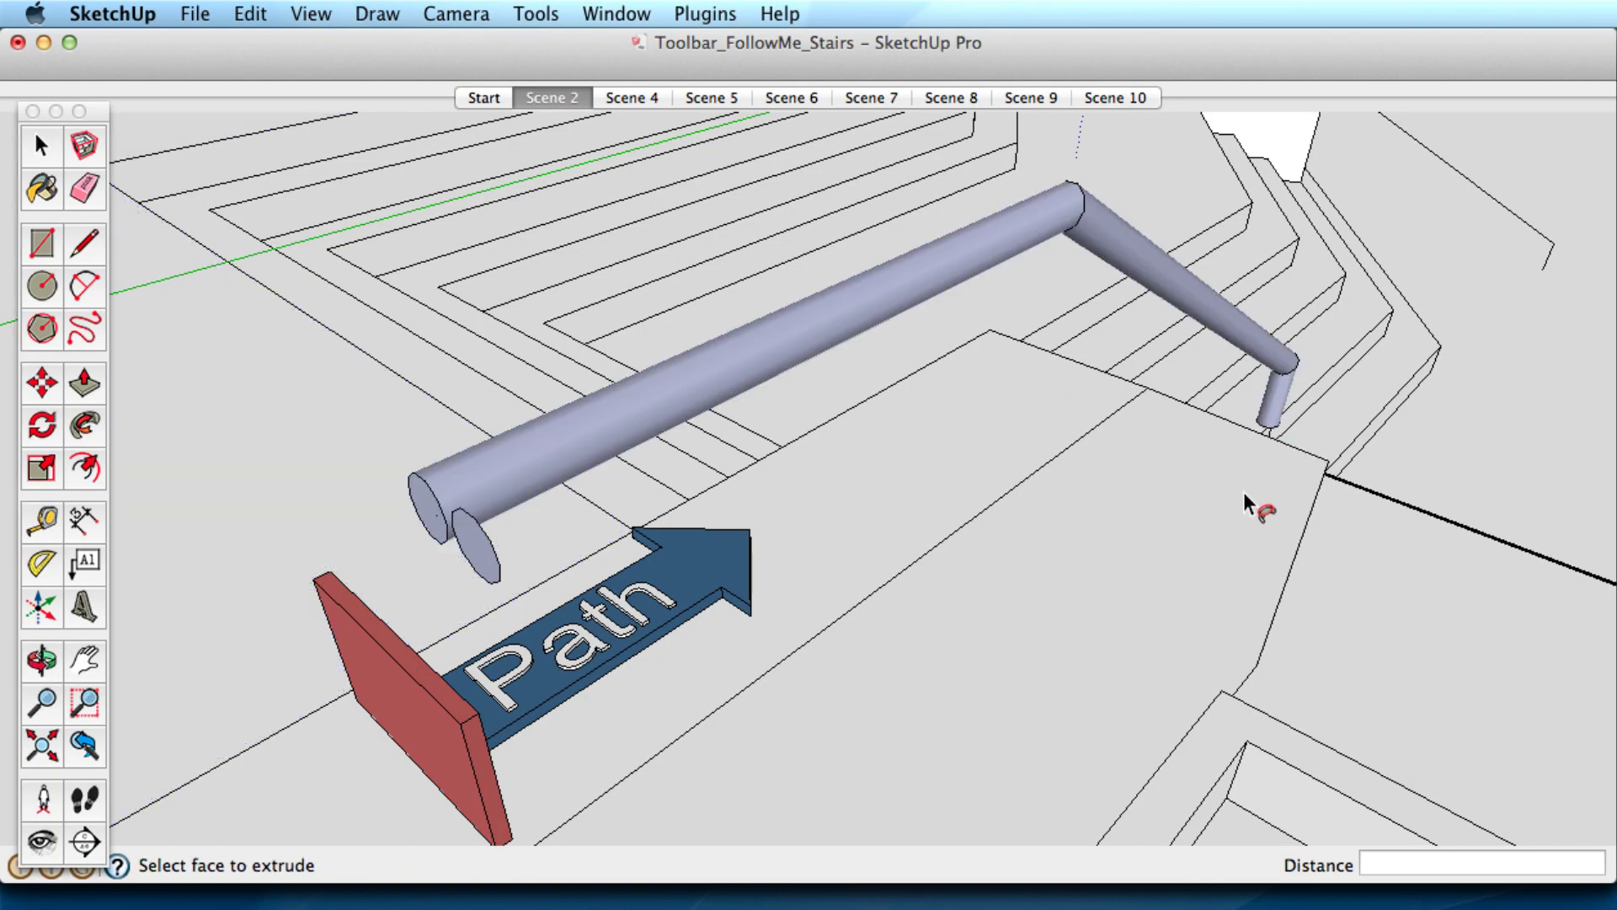
Undo that pipe and sweep the other circle along the path down the stair edge.
key(super+z)
drag(490, 549, 1286, 366)
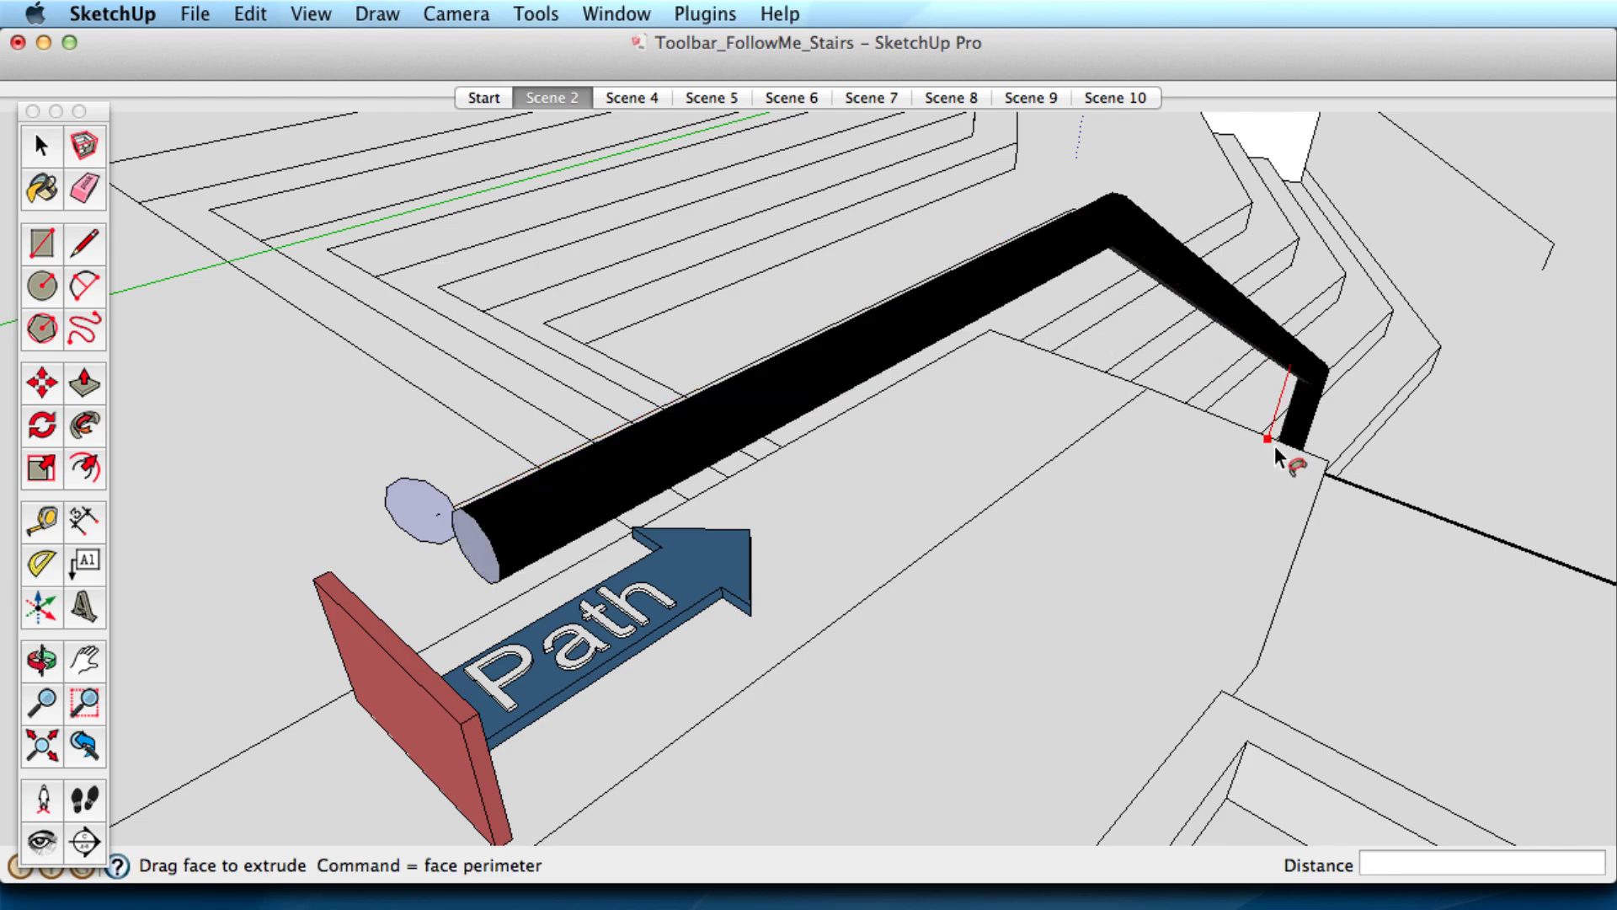
drag(1276, 458, 1273, 462)
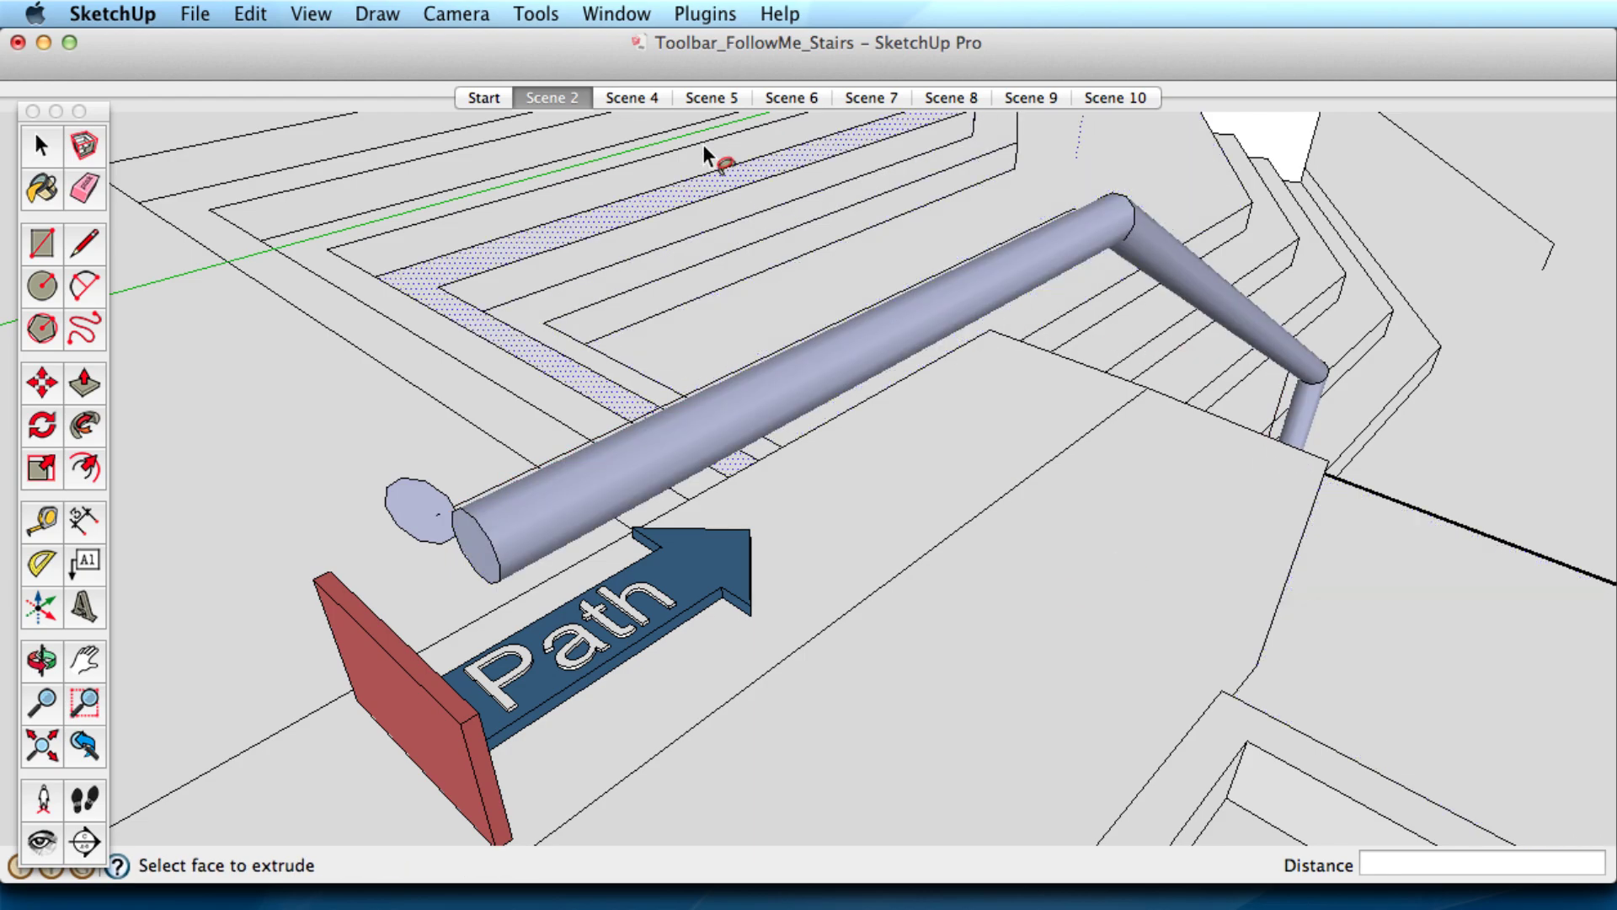
click(625, 97)
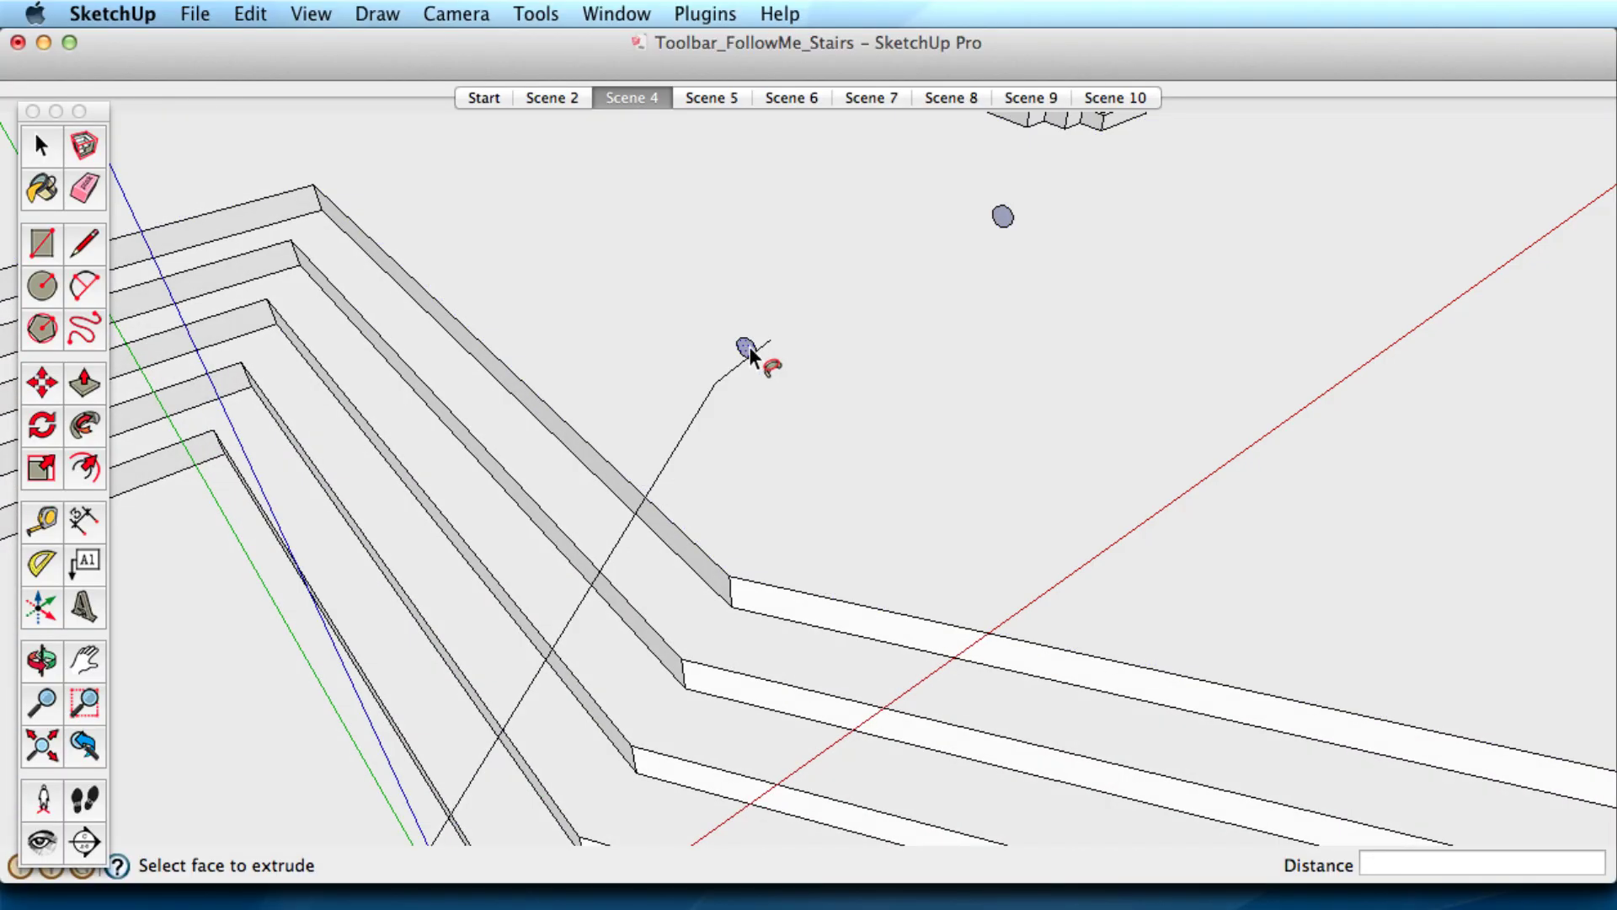
Sweep both small circles along their angled path lines into two bent round rails.
drag(748, 348, 569, 640)
drag(1002, 214, 588, 627)
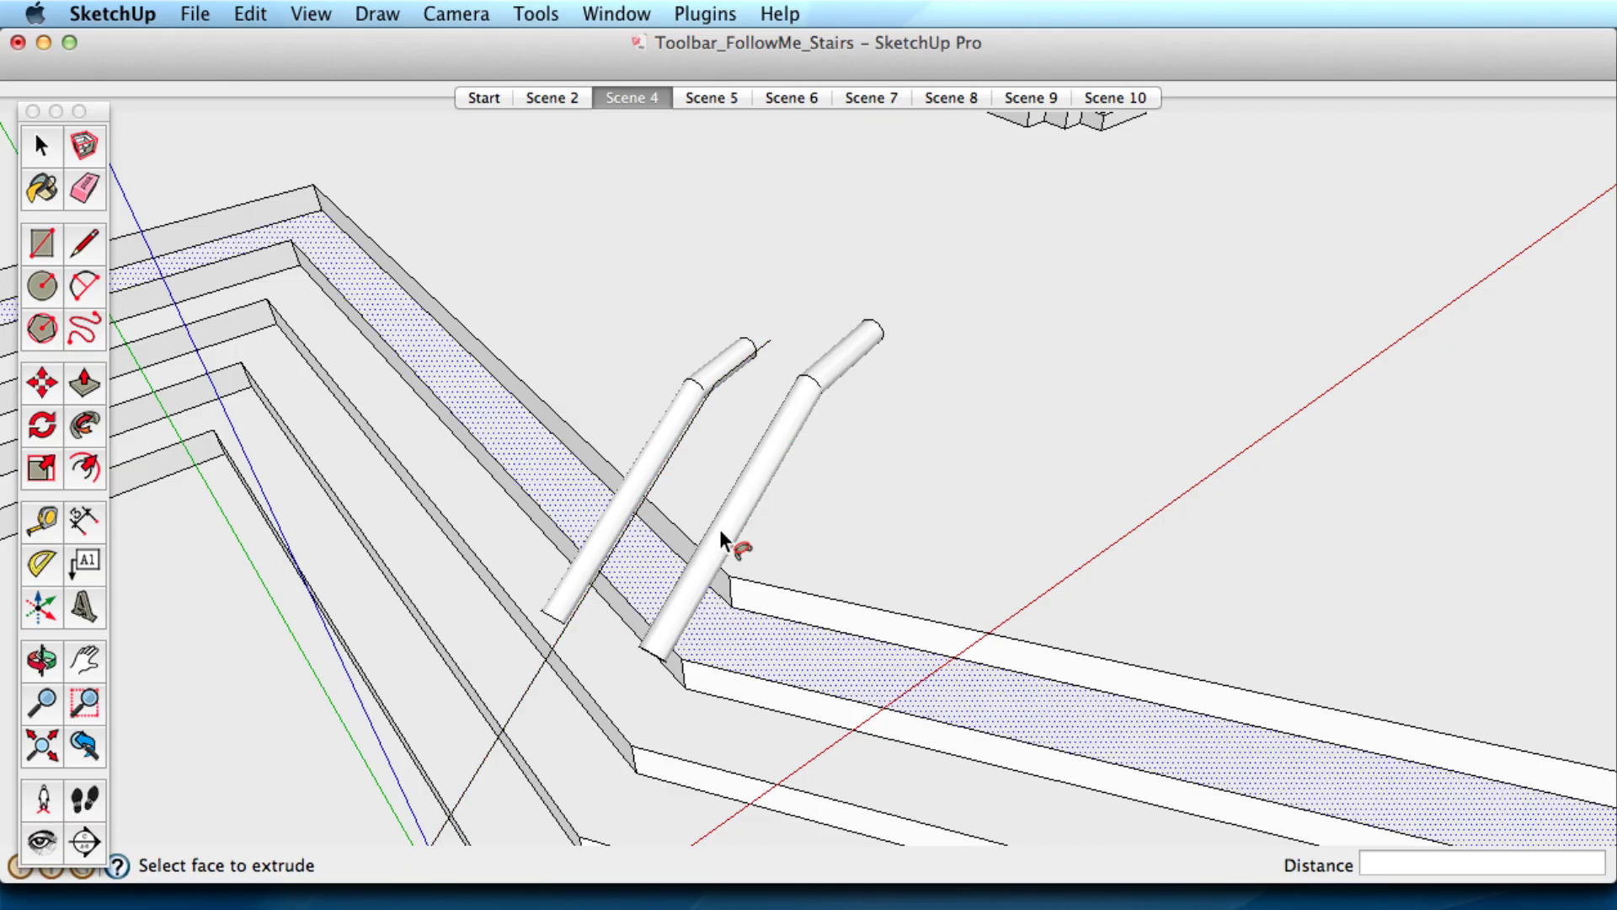
click(724, 101)
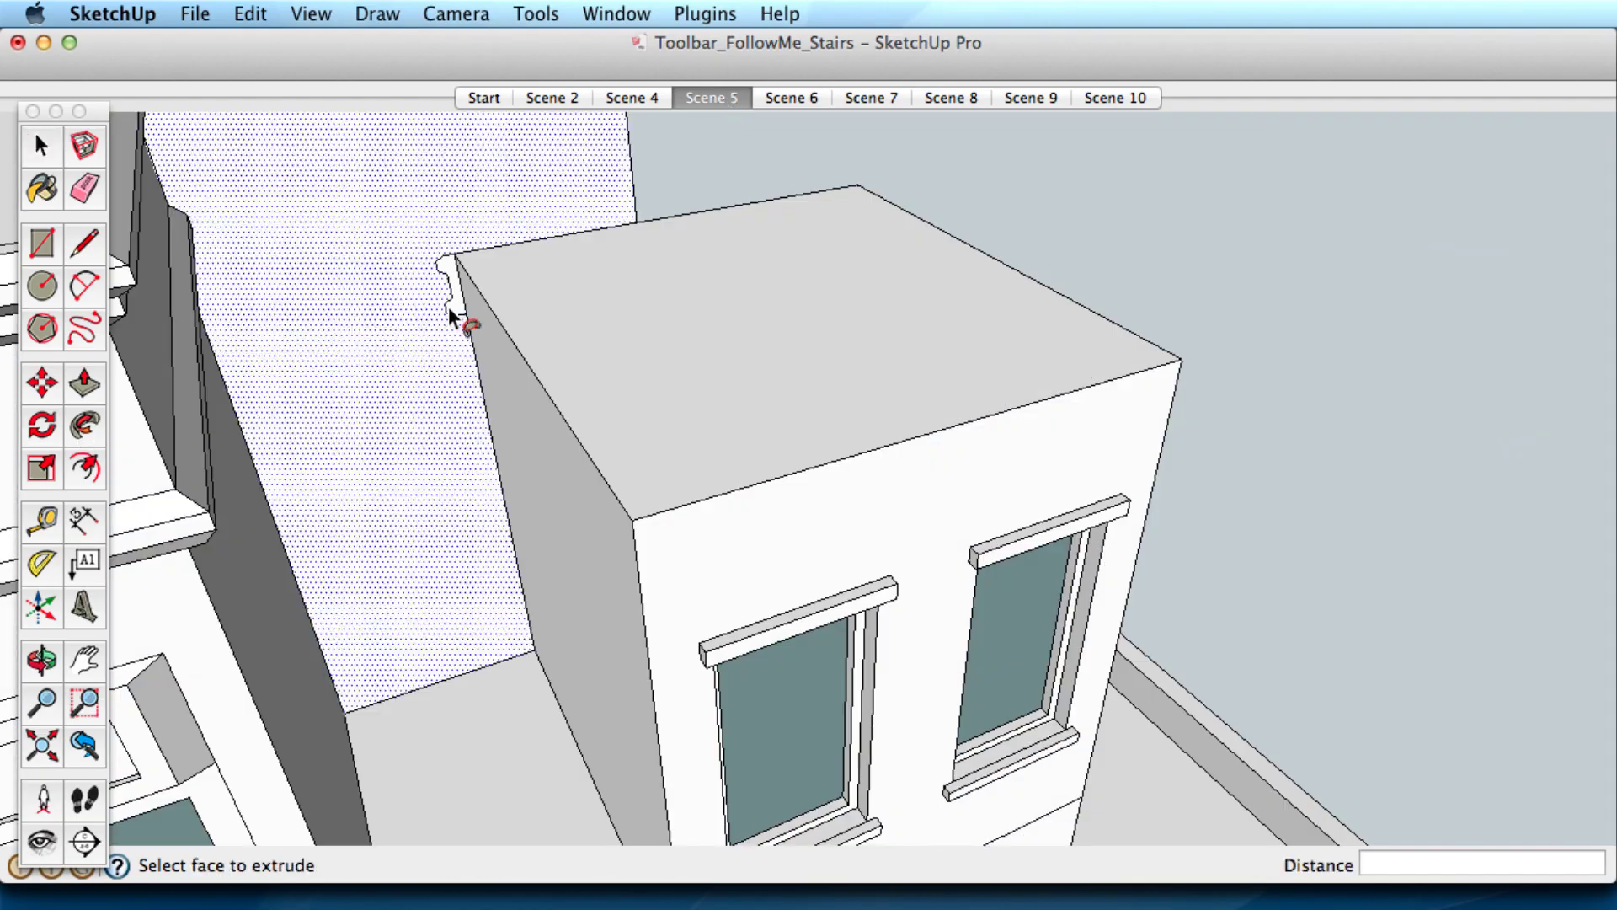
mouse_move(457, 300)
mouse_down()
mouse_move(661, 499)
mouse_move(1167, 370)
mouse_move(1140, 345)
mouse_up()
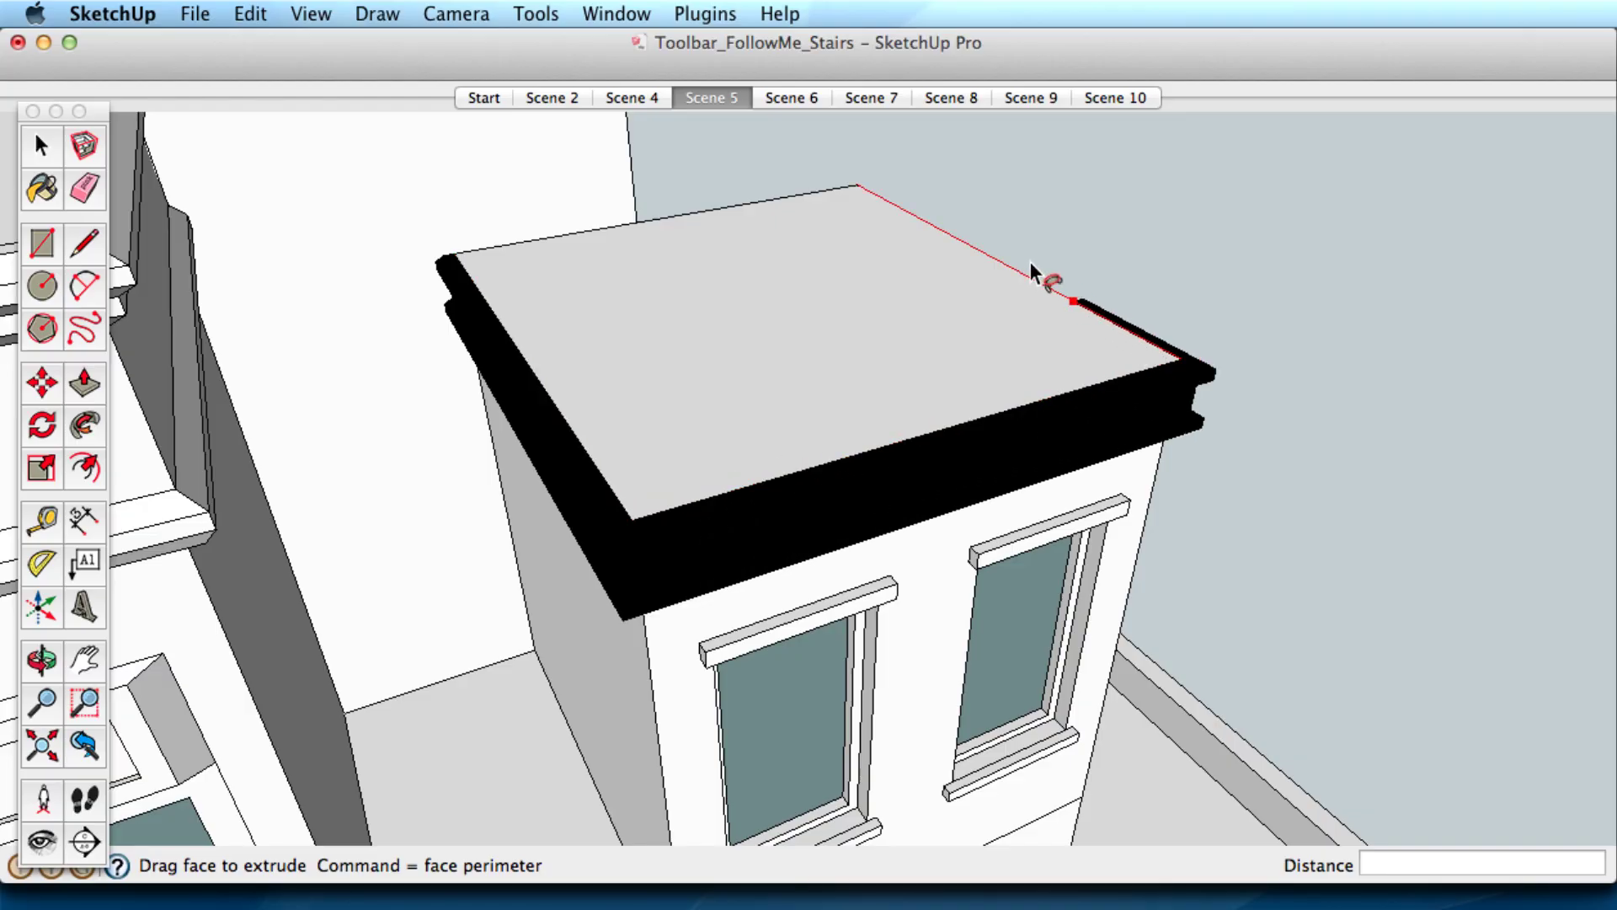
drag(852, 184, 633, 217)
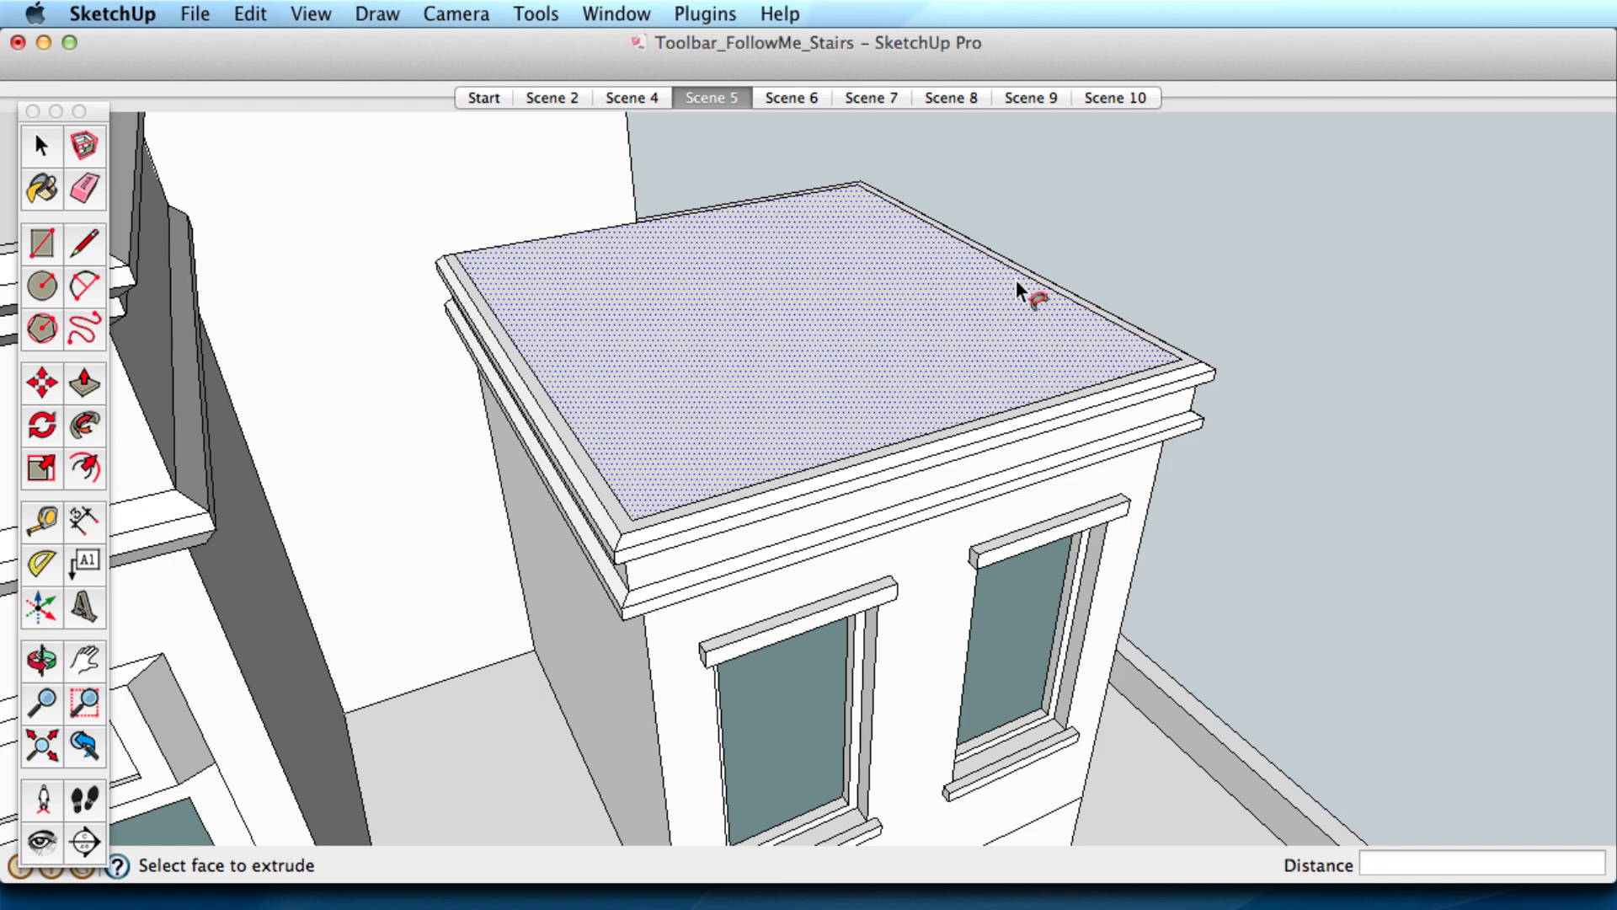
key(space)
Select the left, front-right, back-right and back roof edges as the sweep path.
key(ctrl+z)
click(559, 409)
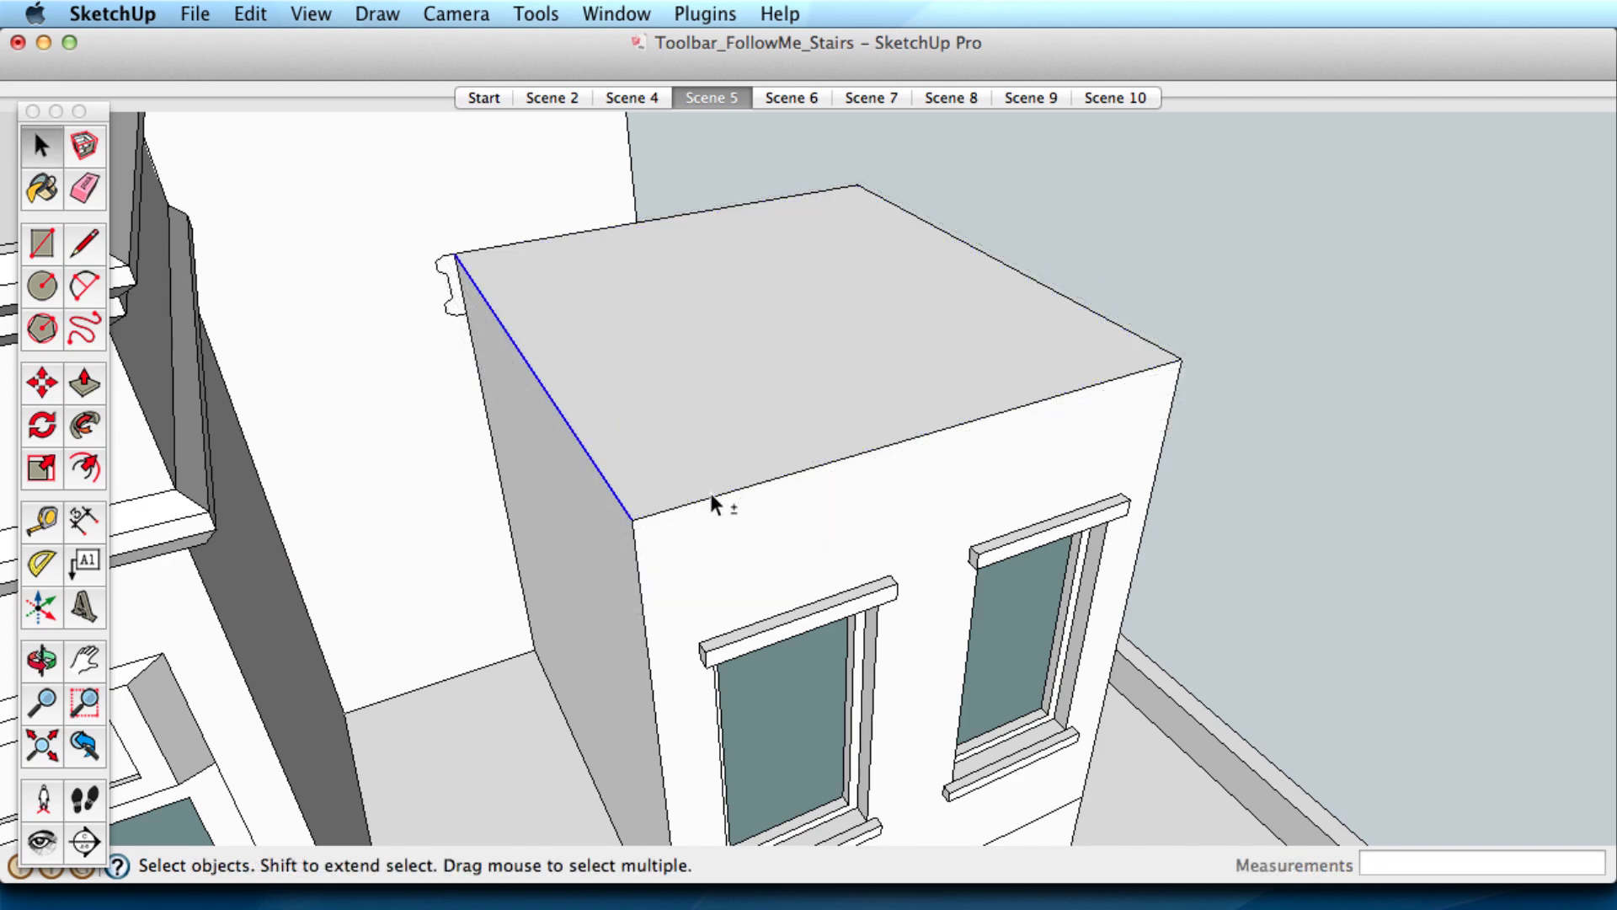
shift+click(760, 473)
shift+click(1090, 313)
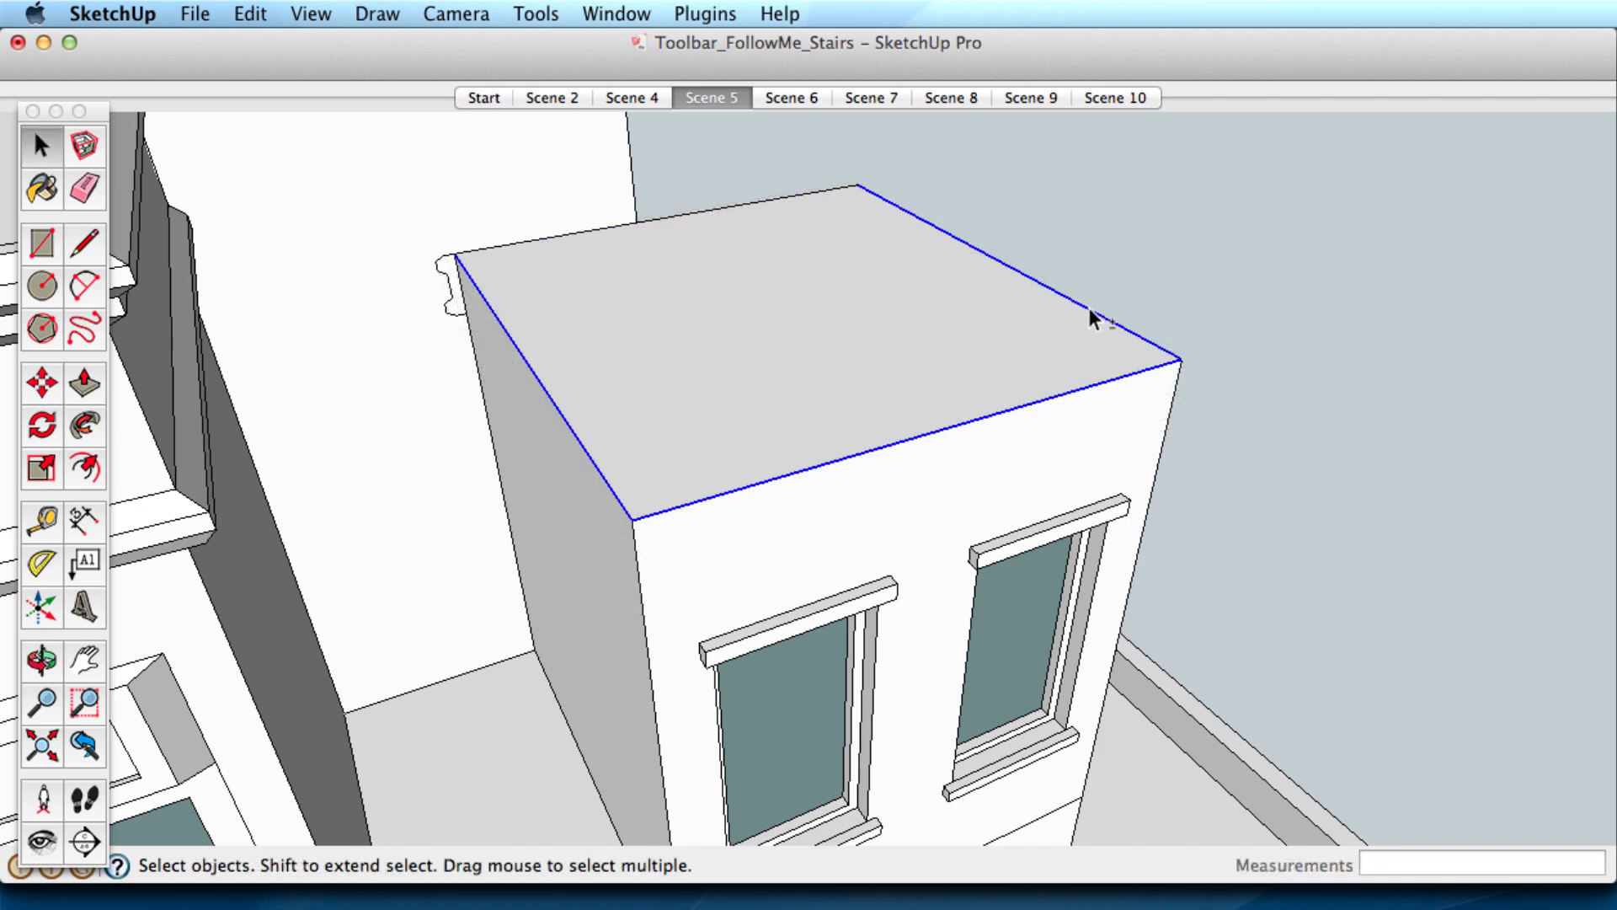
shift+click(741, 204)
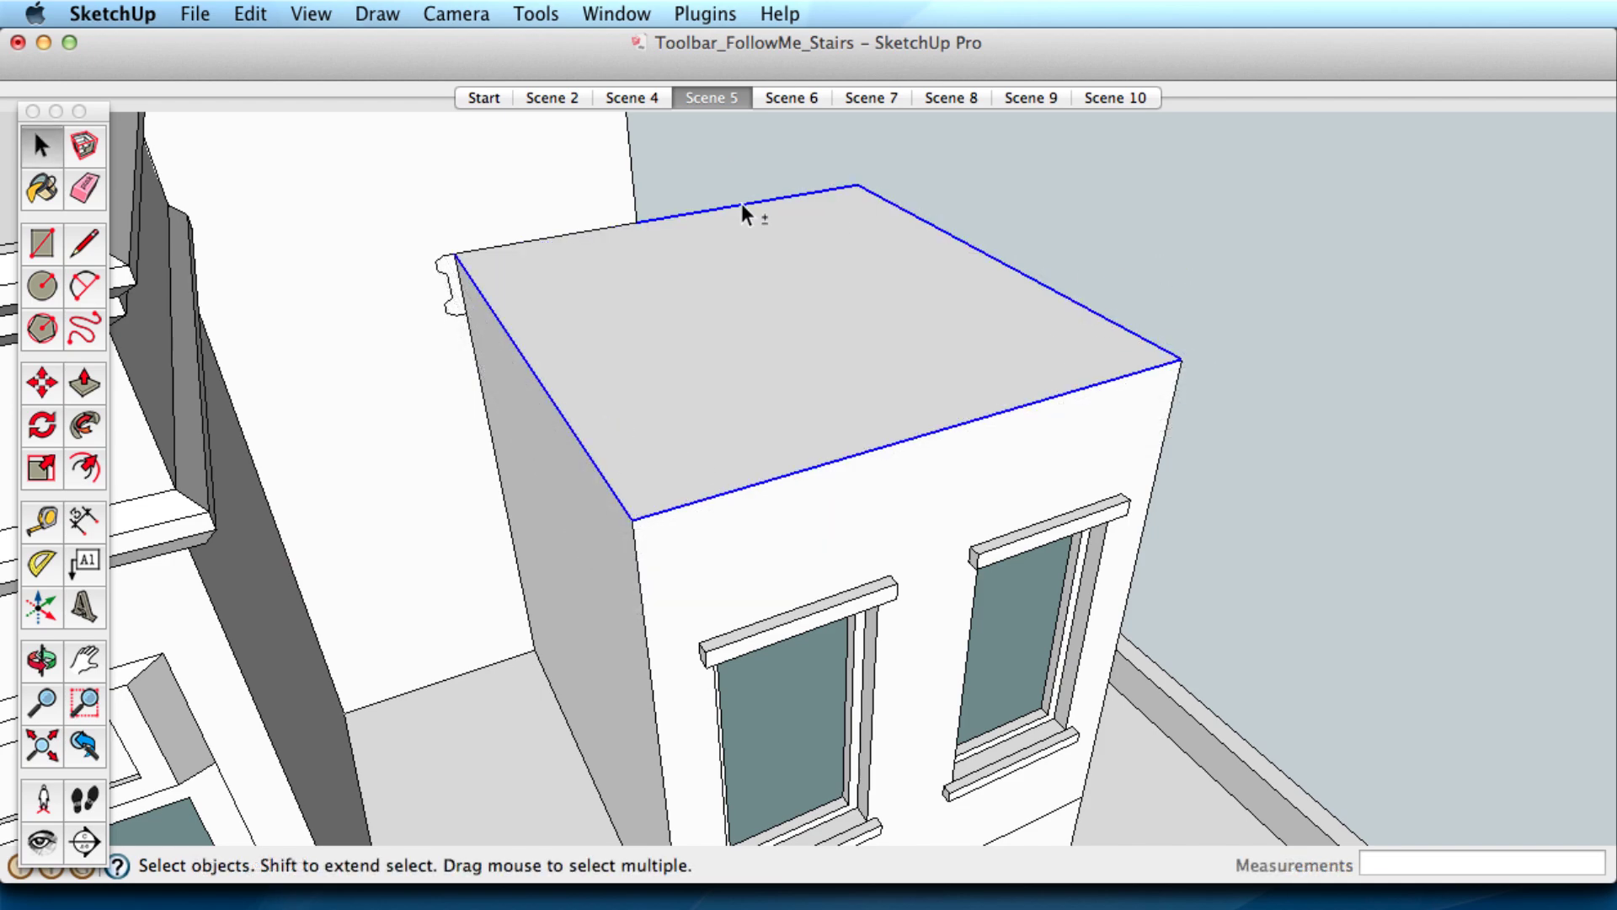
Sweep the cornice profile along the four selected roof edges with Follow Me.
click(84, 428)
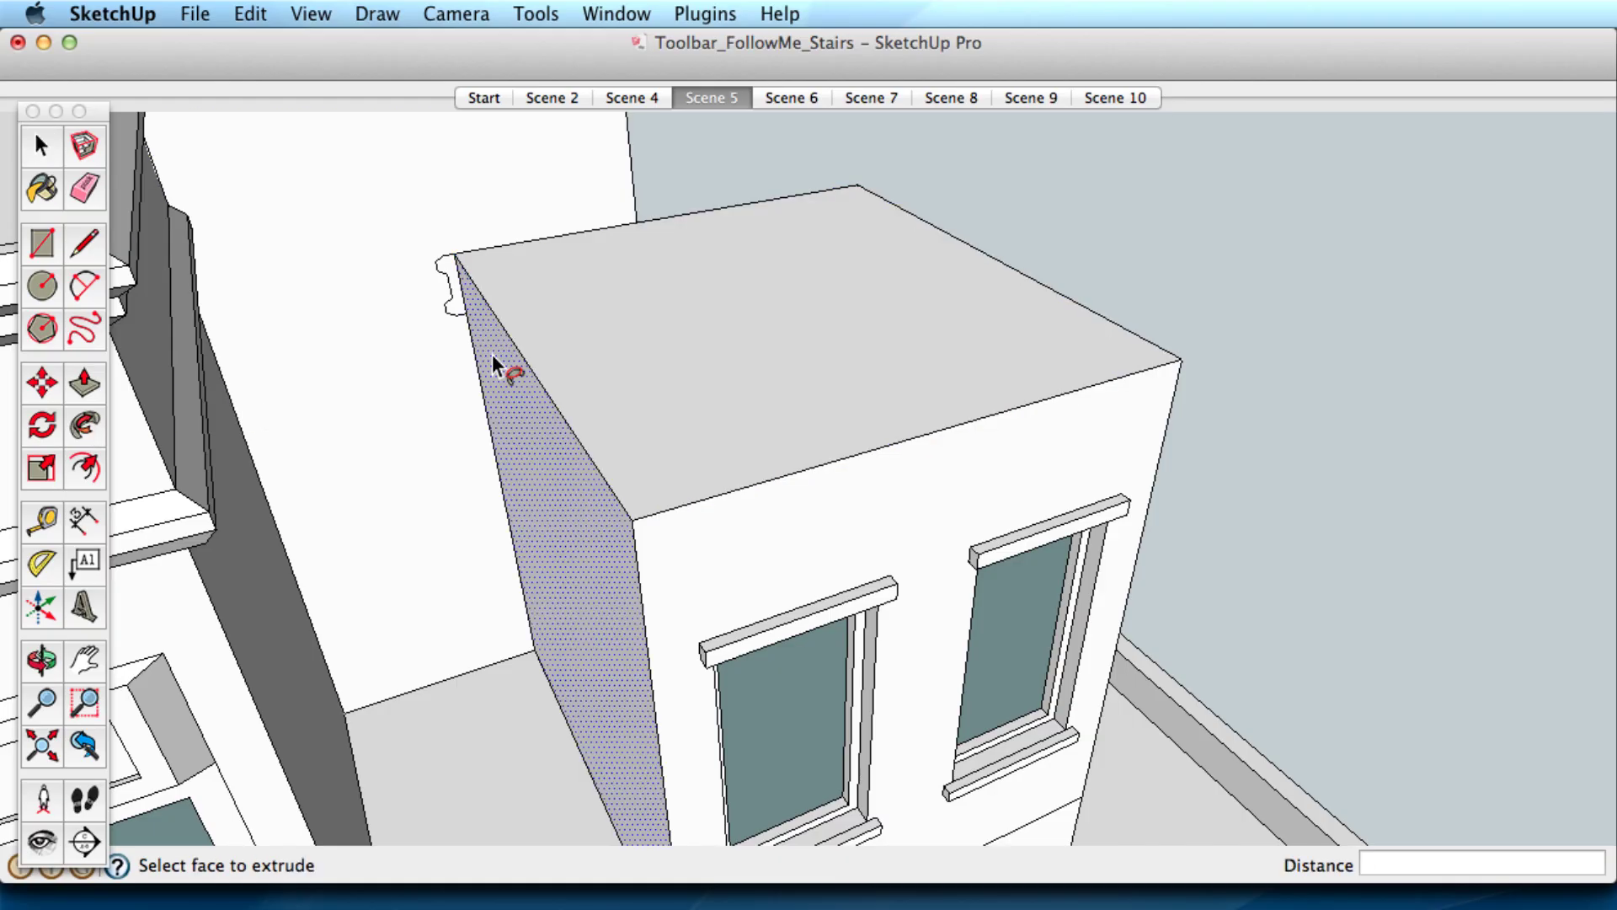
click(460, 305)
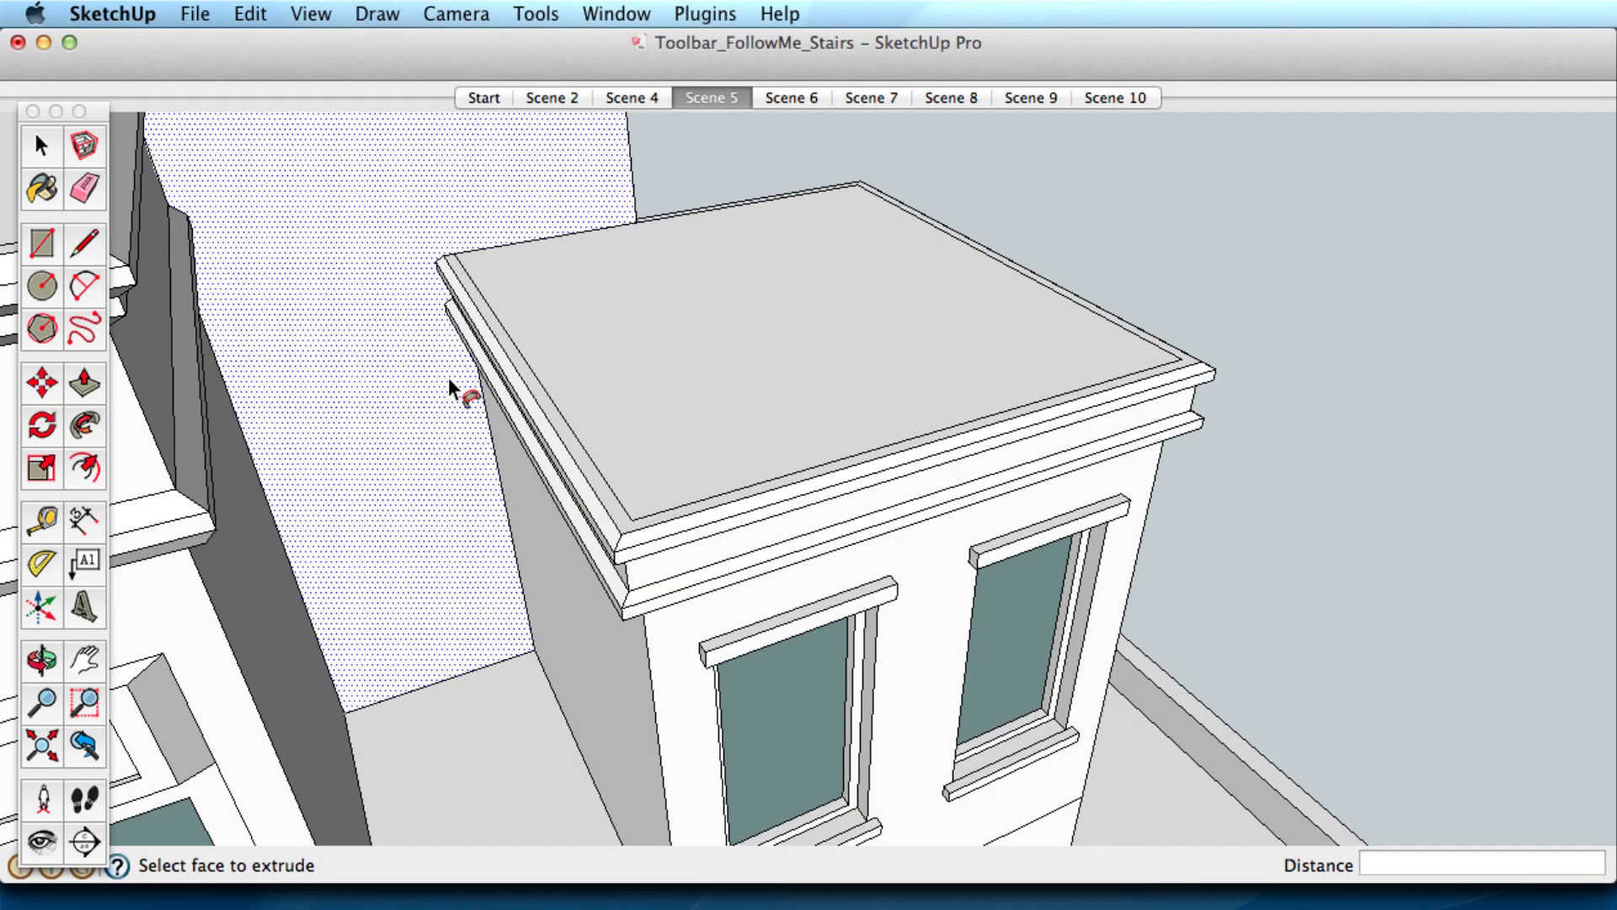
middle_drag(449, 378, 918, 122)
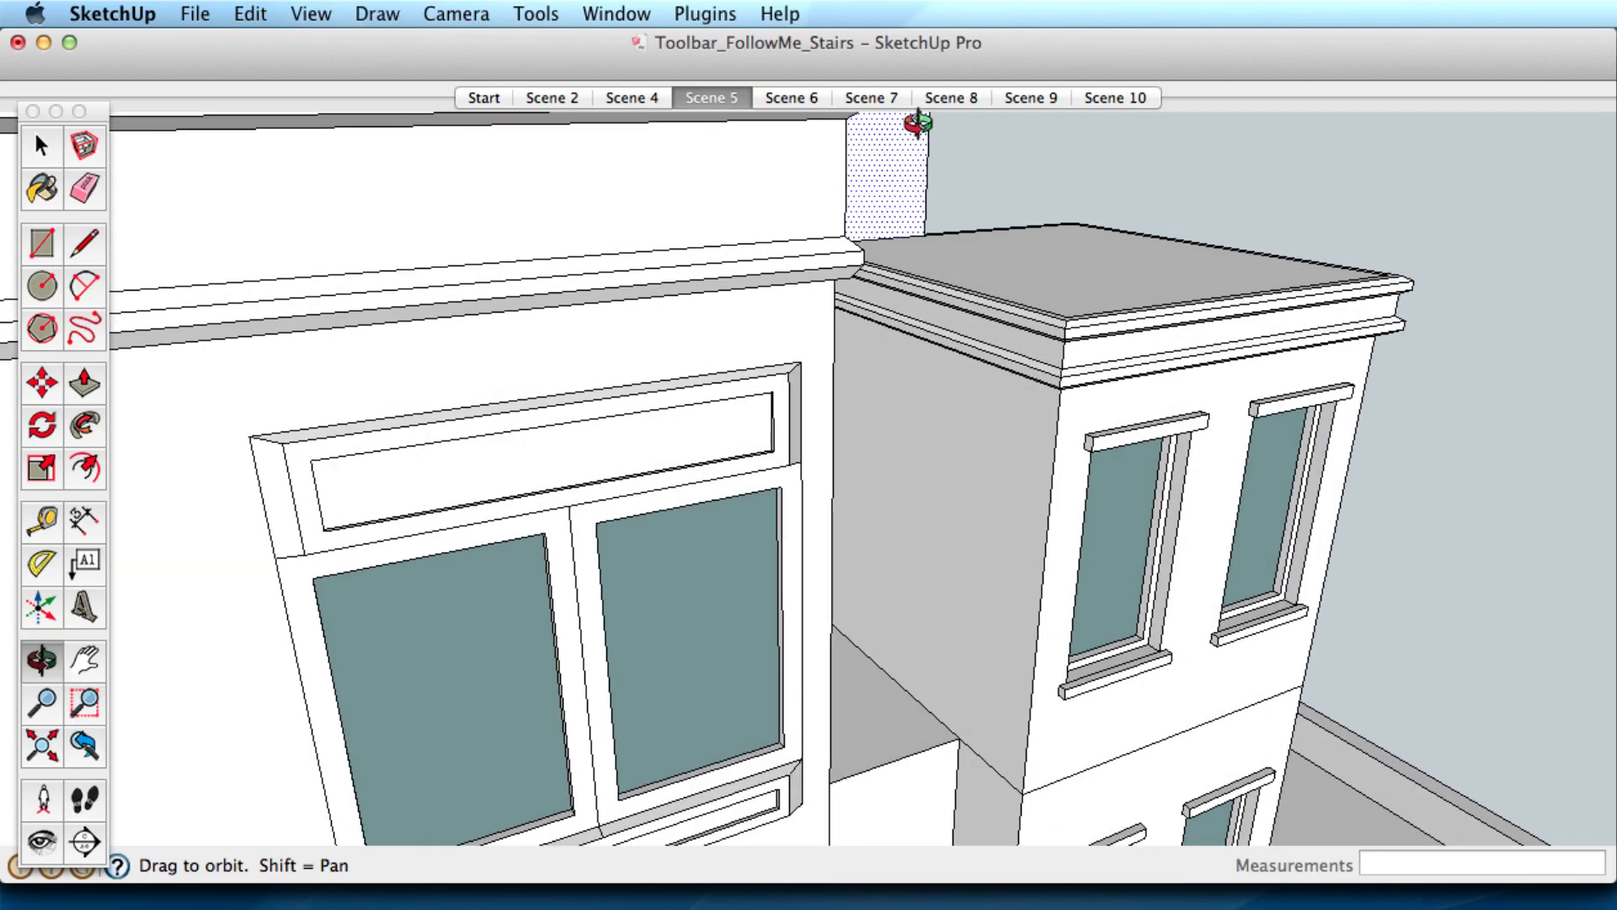
click(790, 97)
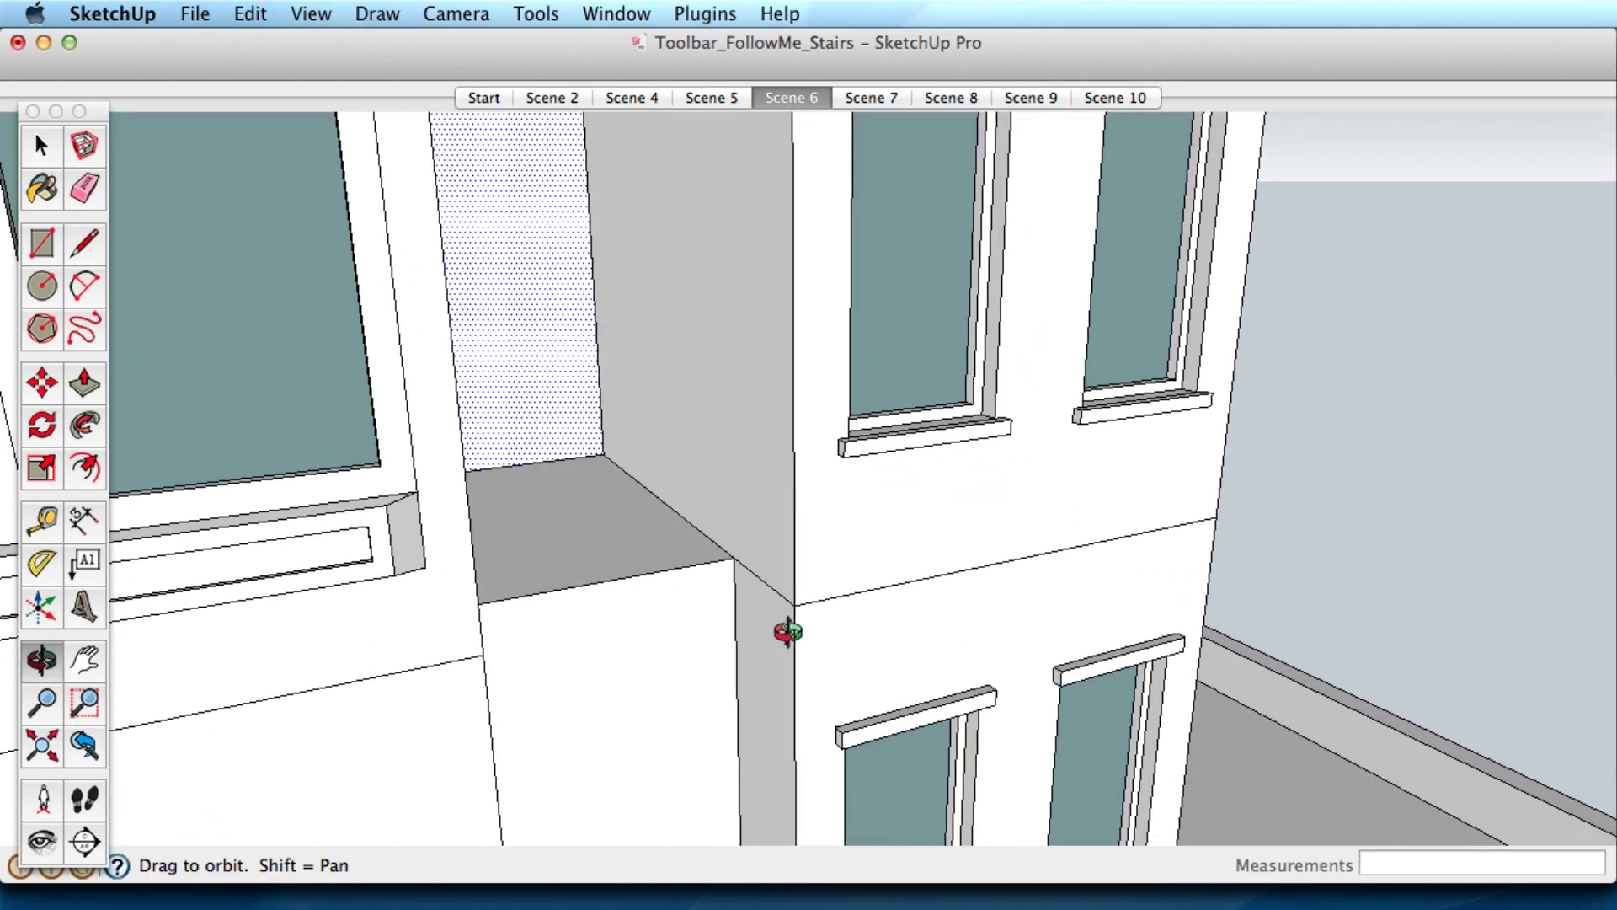
Select the ledge and wall edges as the sweep path.
key(space)
click(631, 554)
shift+click(760, 574)
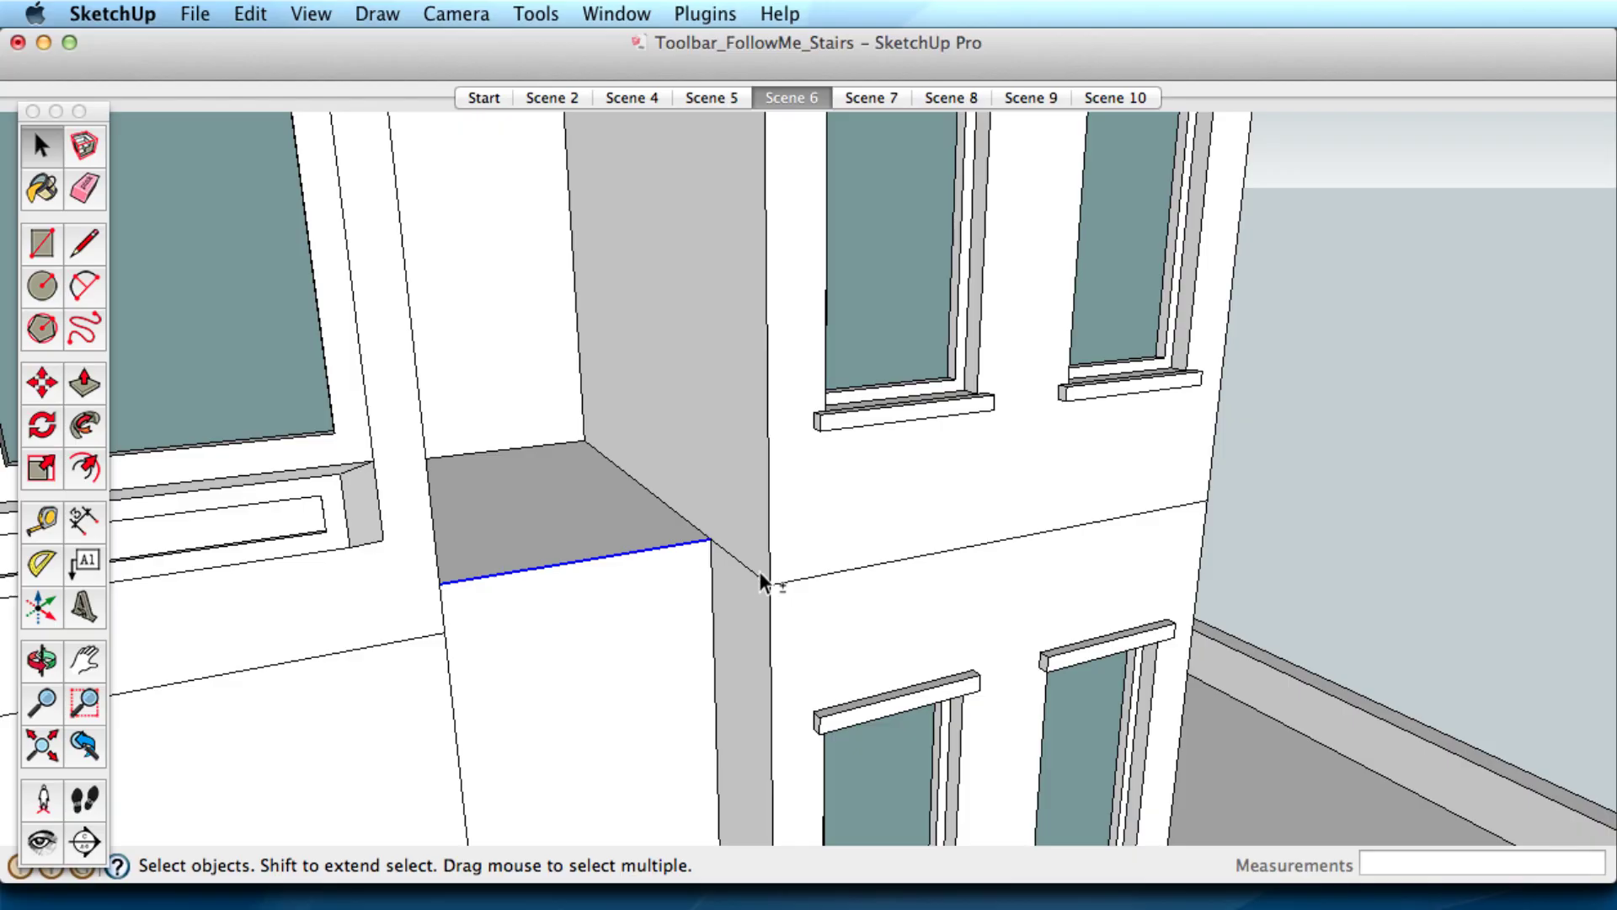
shift+click(816, 575)
middle_drag(820, 581, 900, 733)
shift+click(906, 724)
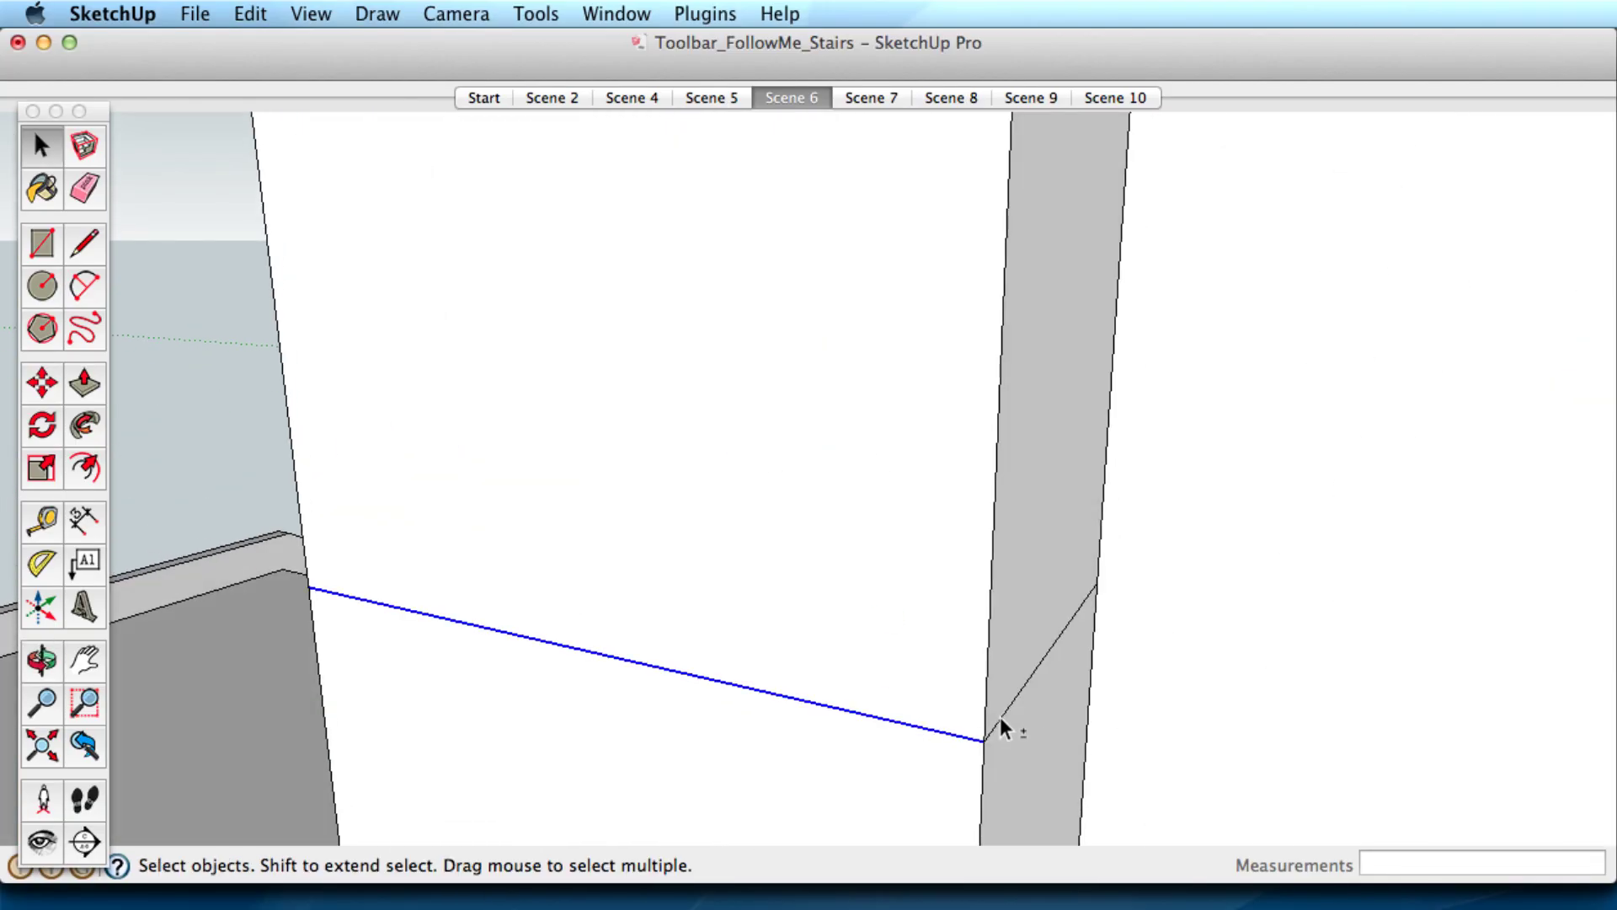
shift+click(1007, 714)
In Scene 7, sweep the moulding profile along the selected edges into a horizontal band.
click(872, 100)
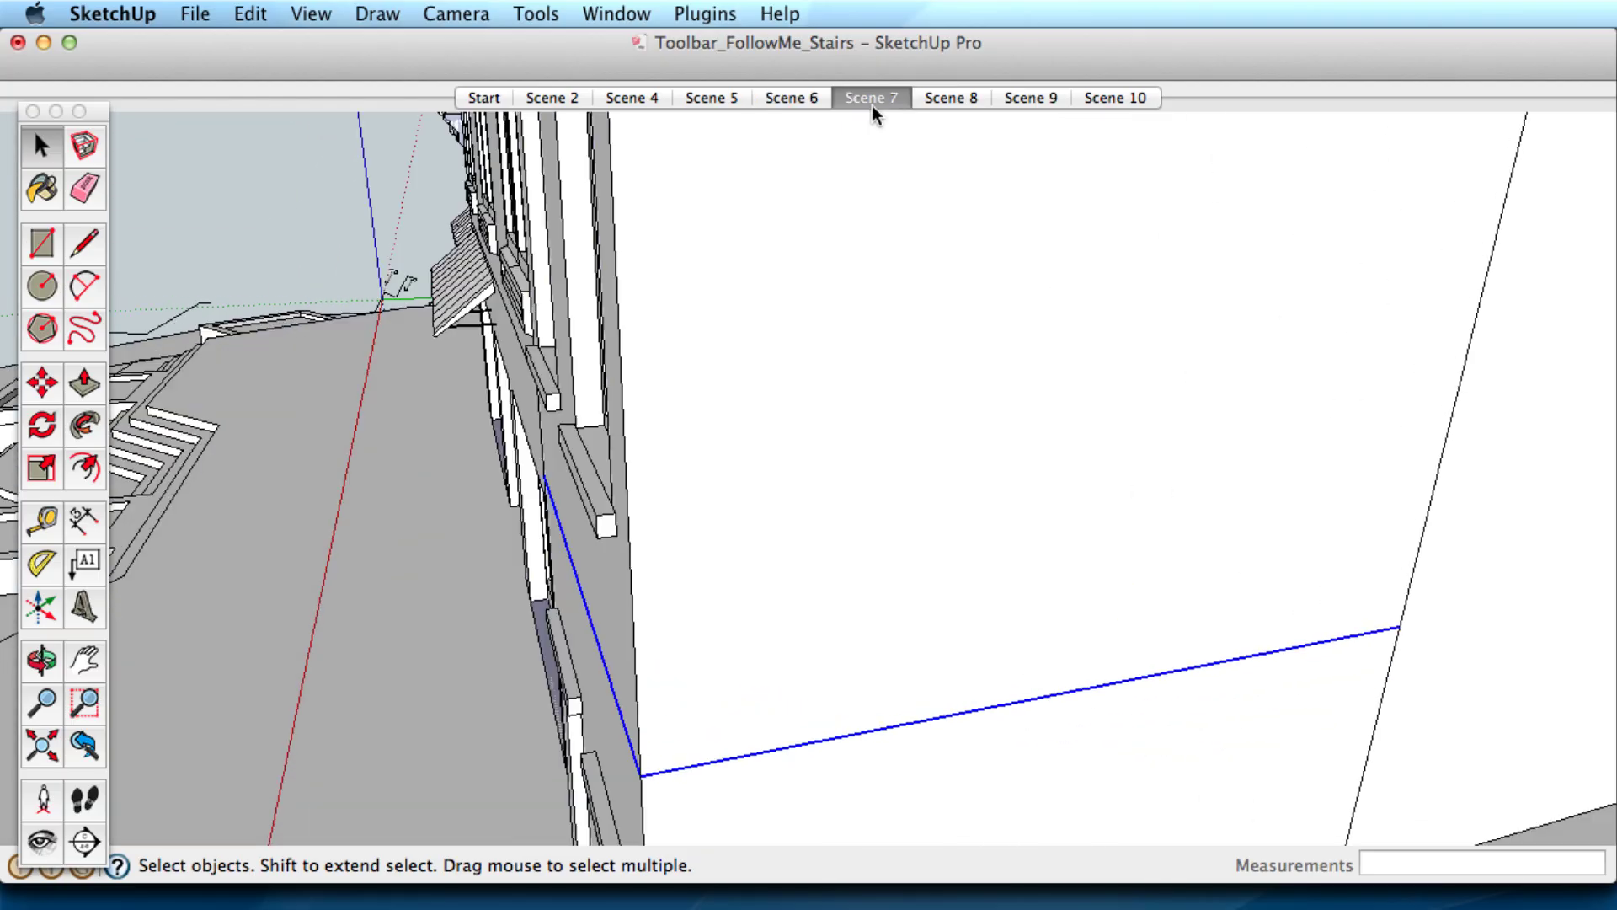
click(97, 426)
click(379, 504)
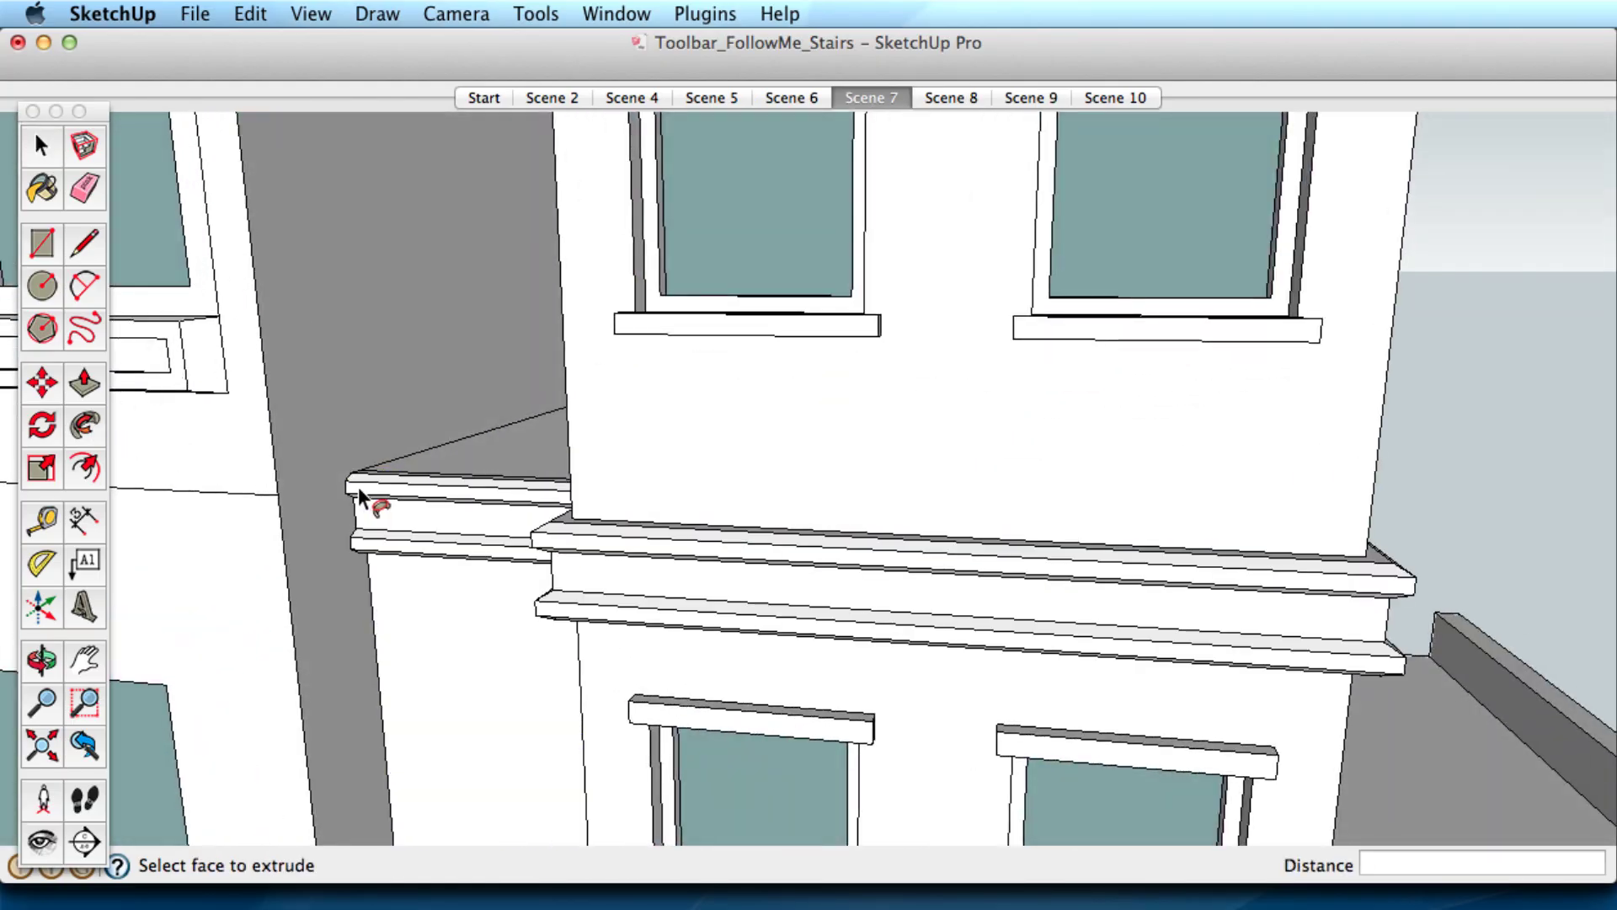
key(o)
drag(1133, 462, 1148, 306)
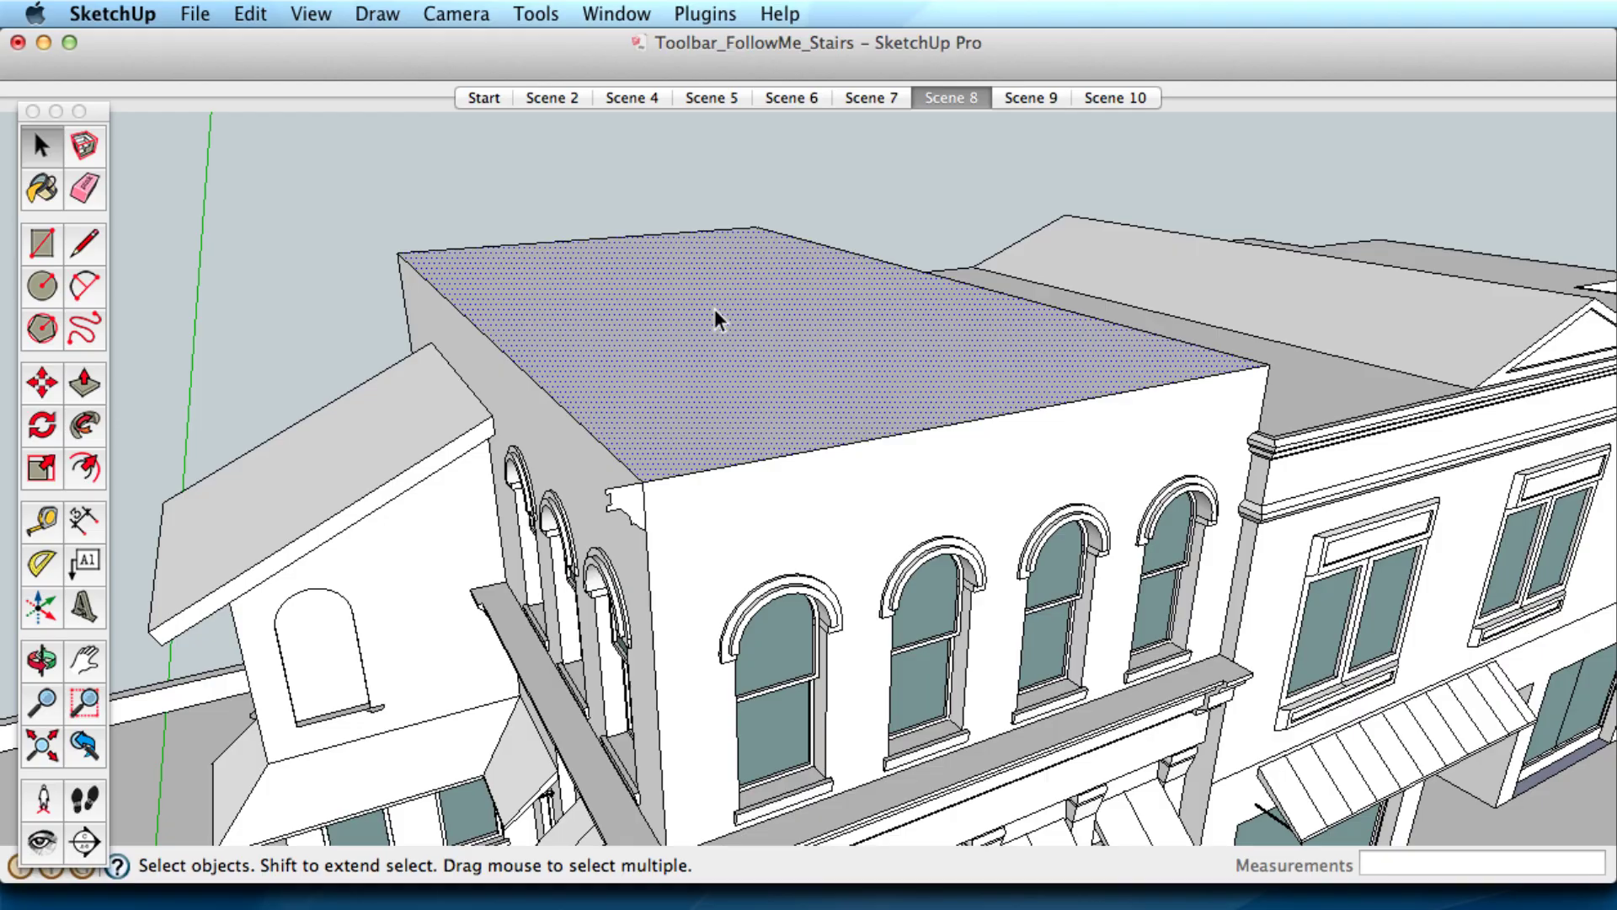
Sweep the small cornice profile around the entire roof edge of the Scene 8 building.
click(81, 425)
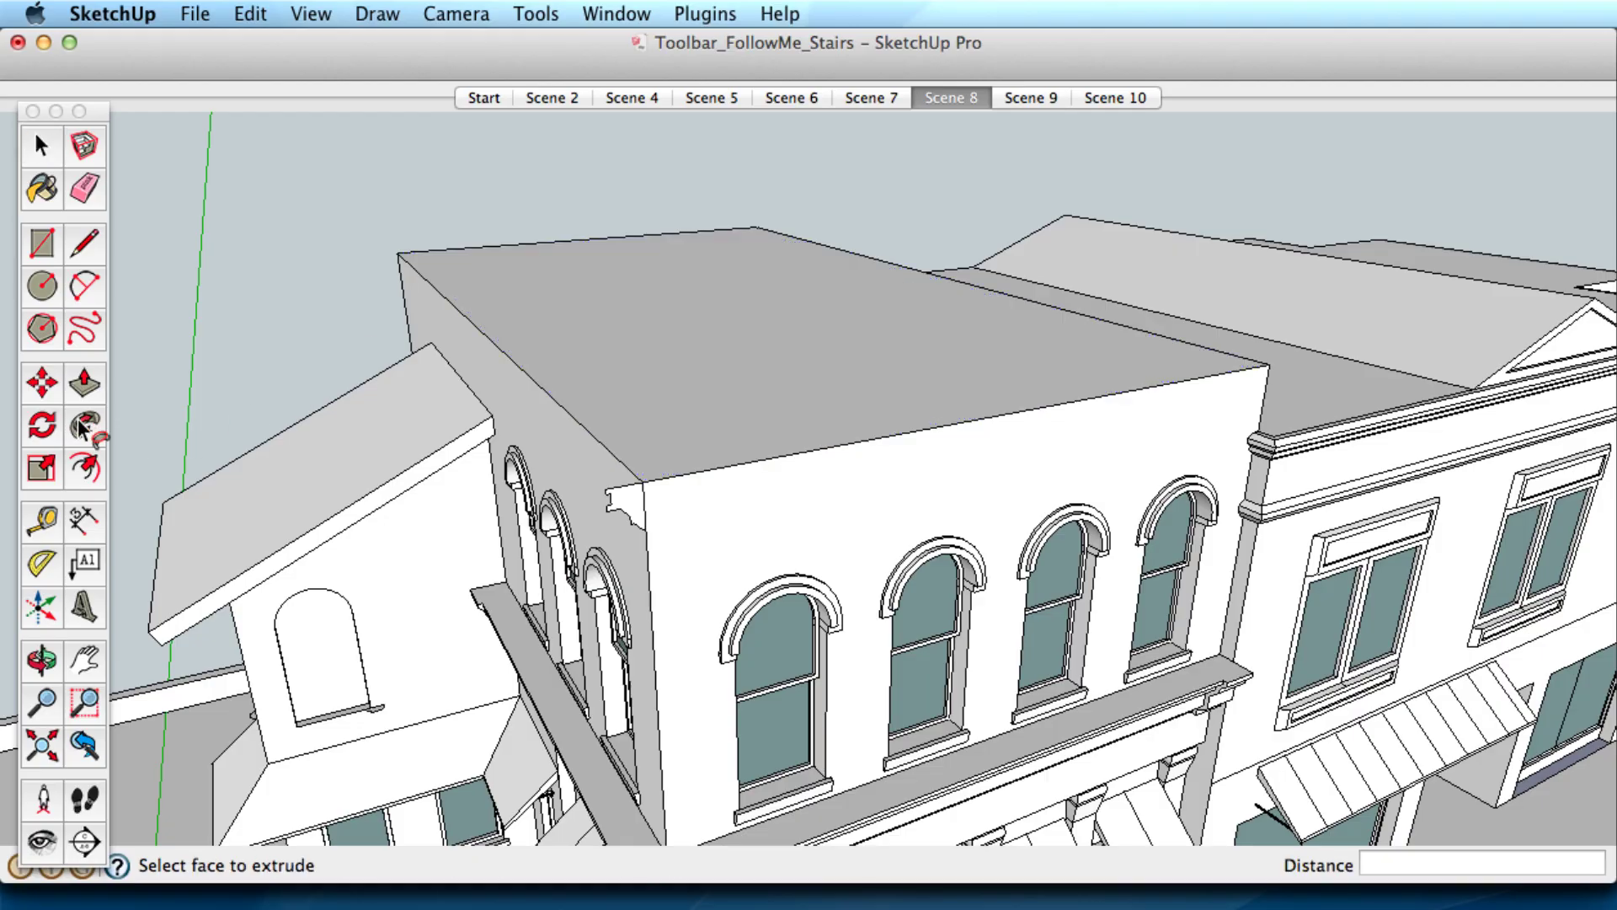
click(628, 502)
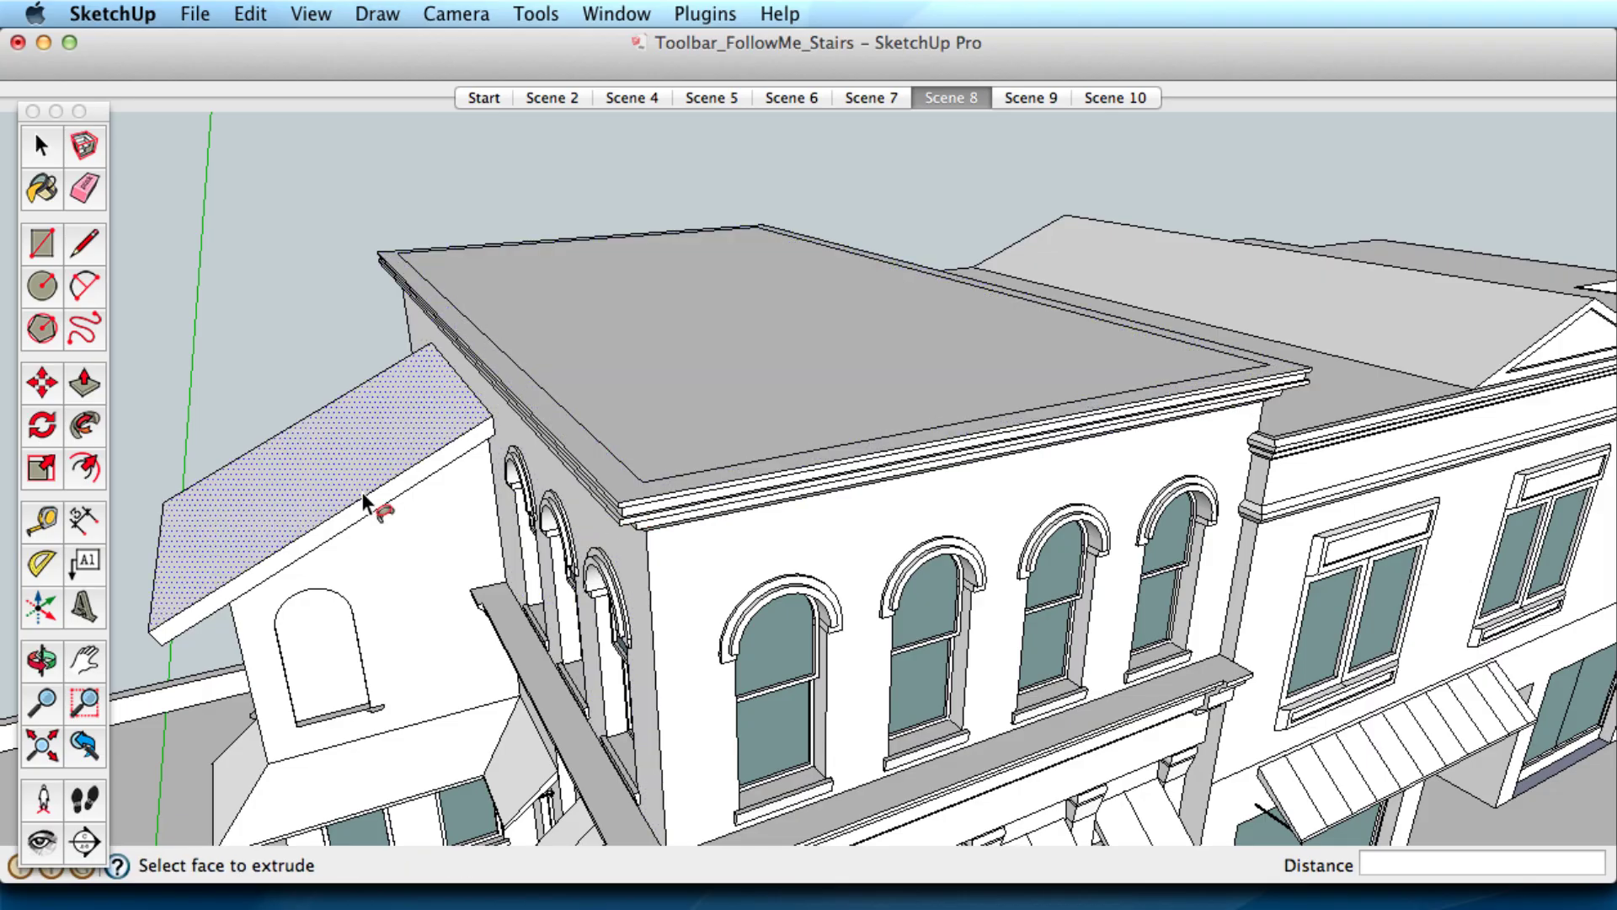
middle_drag(724, 404, 924, 404)
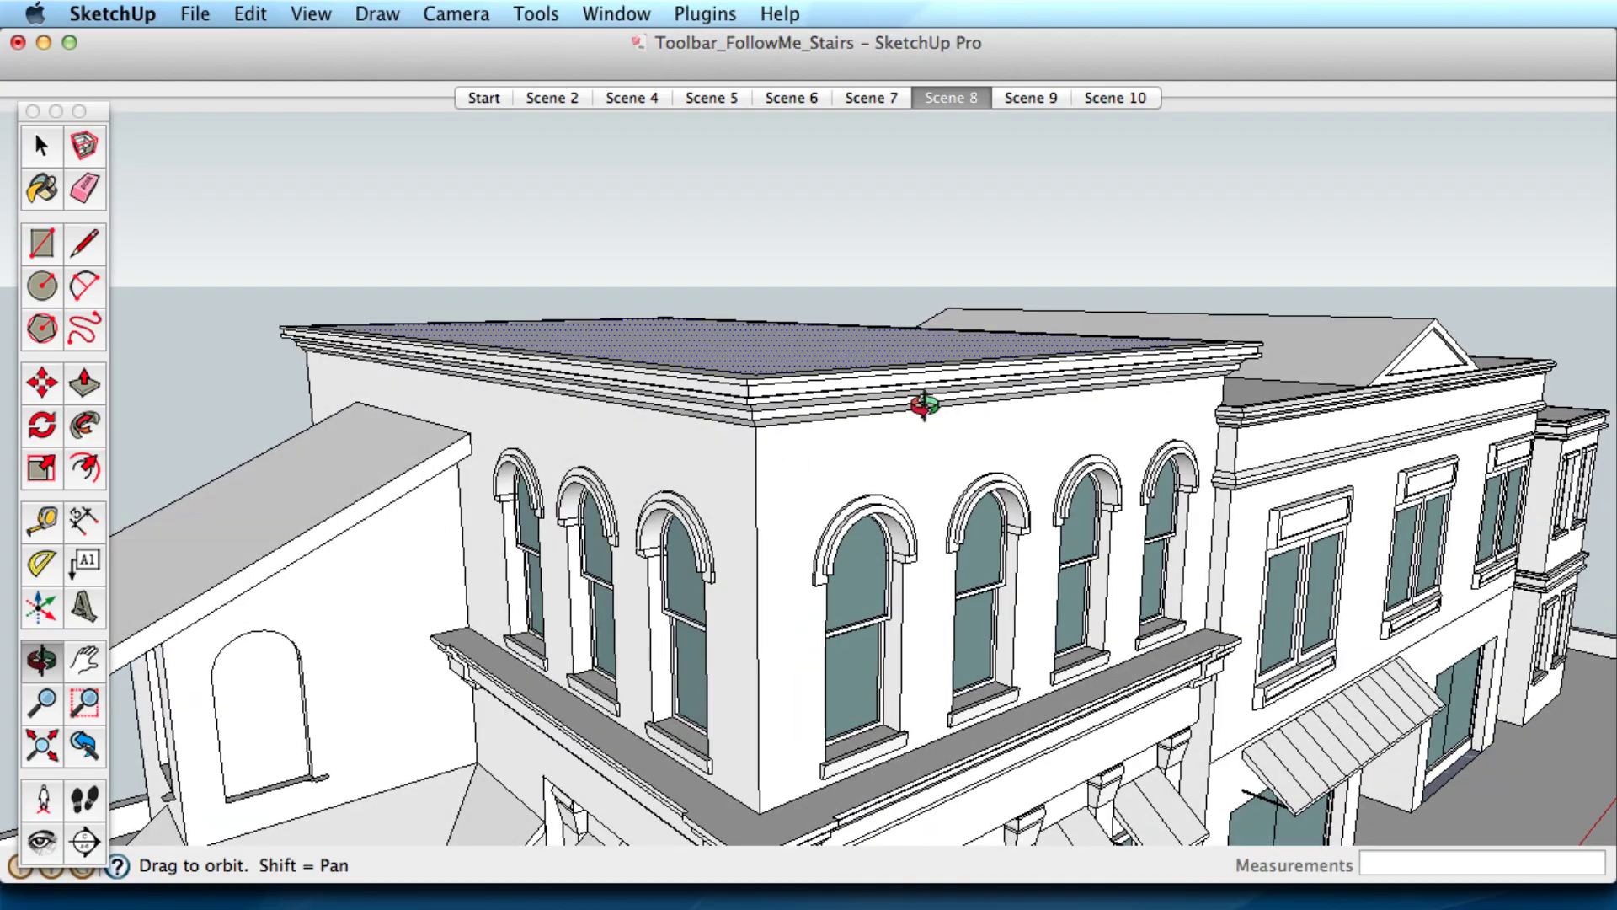
In Scene 9, select the arched window face and sweep the small profile around its edge.
click(1028, 99)
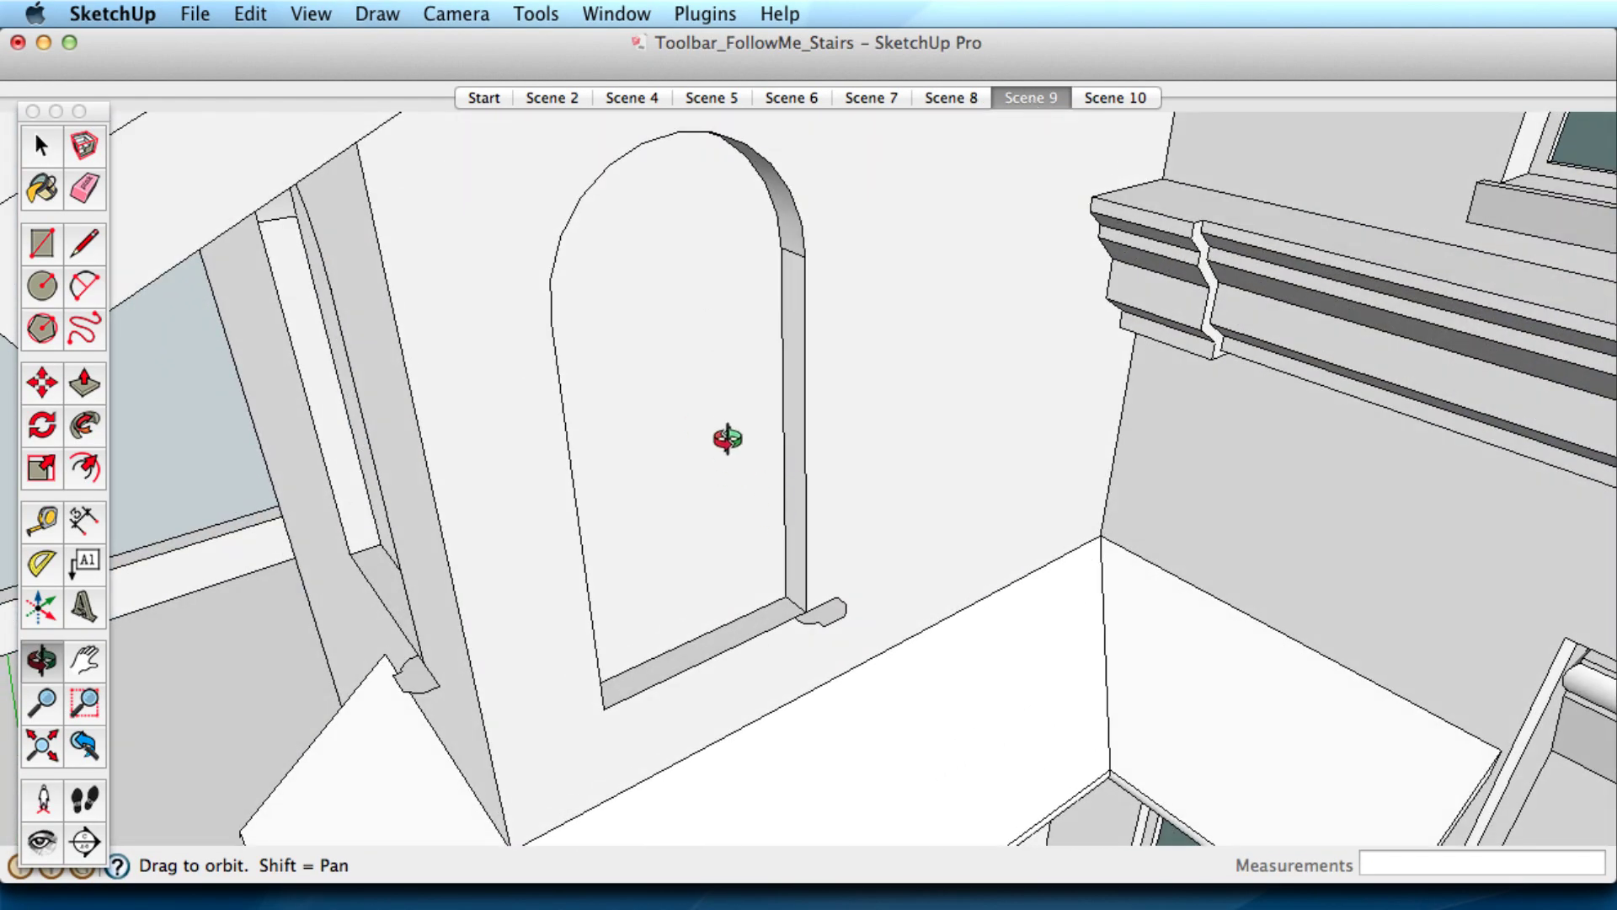
key(space)
click(705, 431)
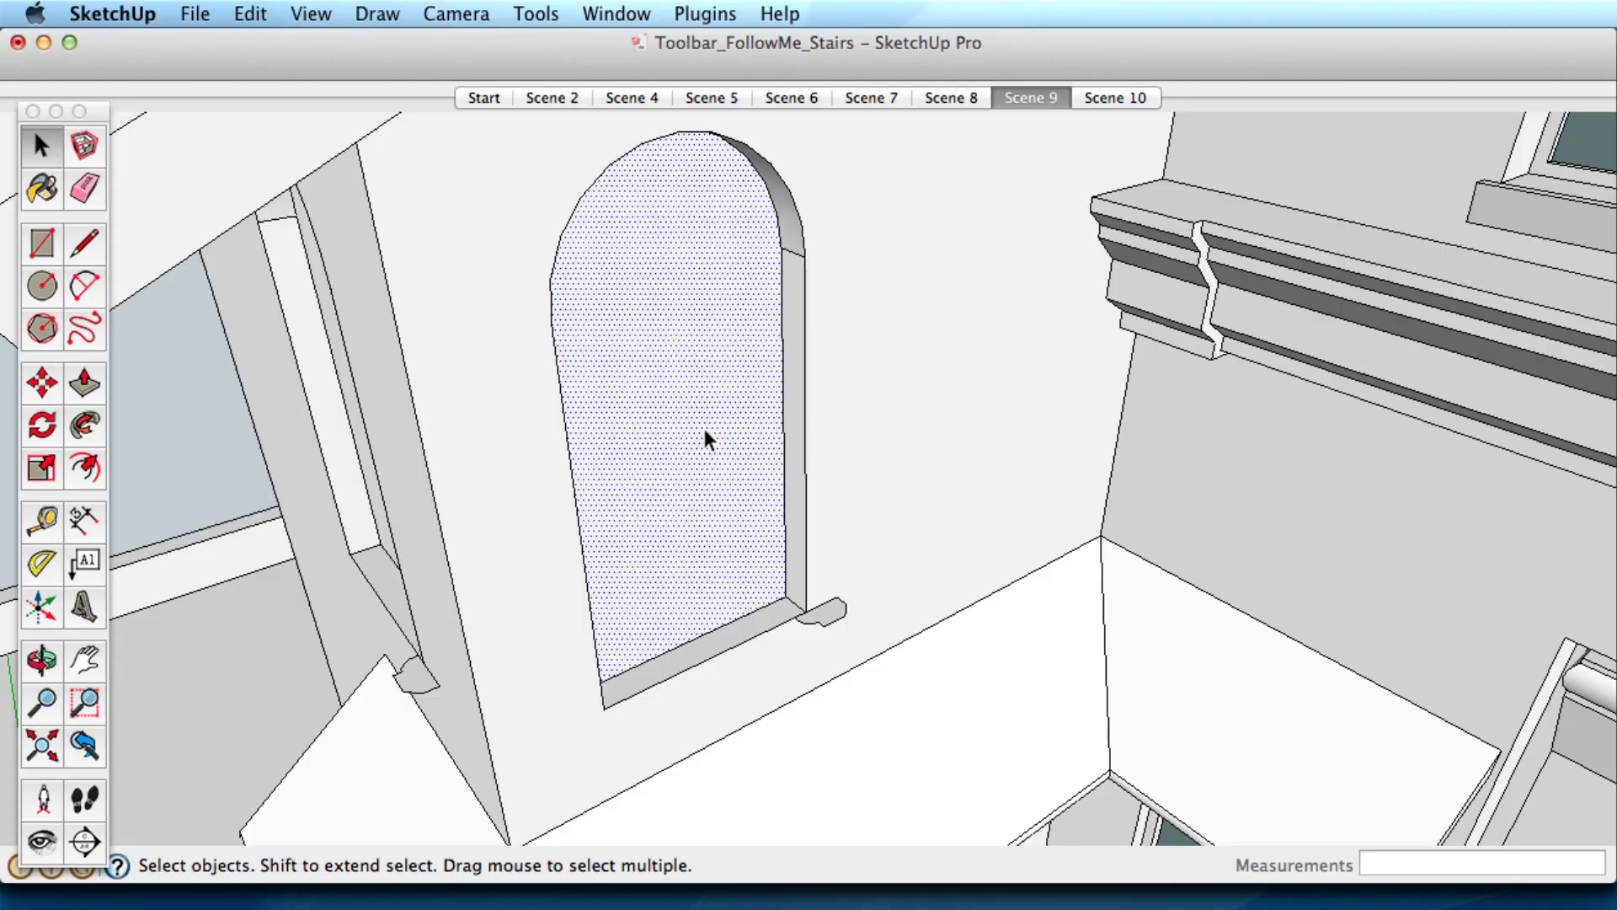
click(84, 426)
click(832, 625)
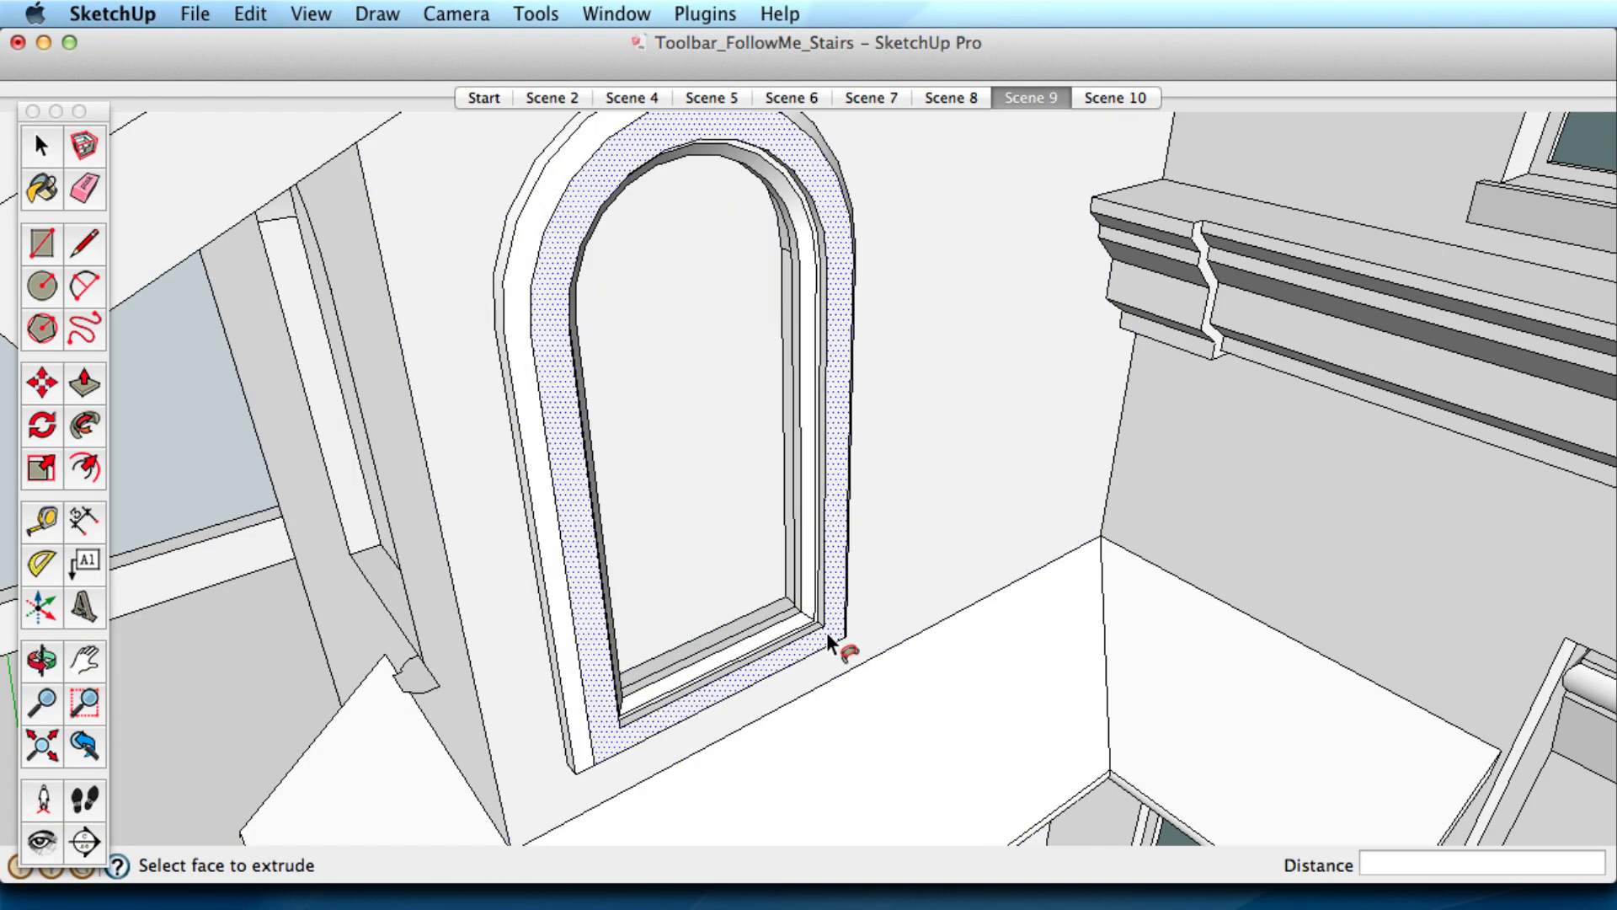
key(space)
key(Page_Down)
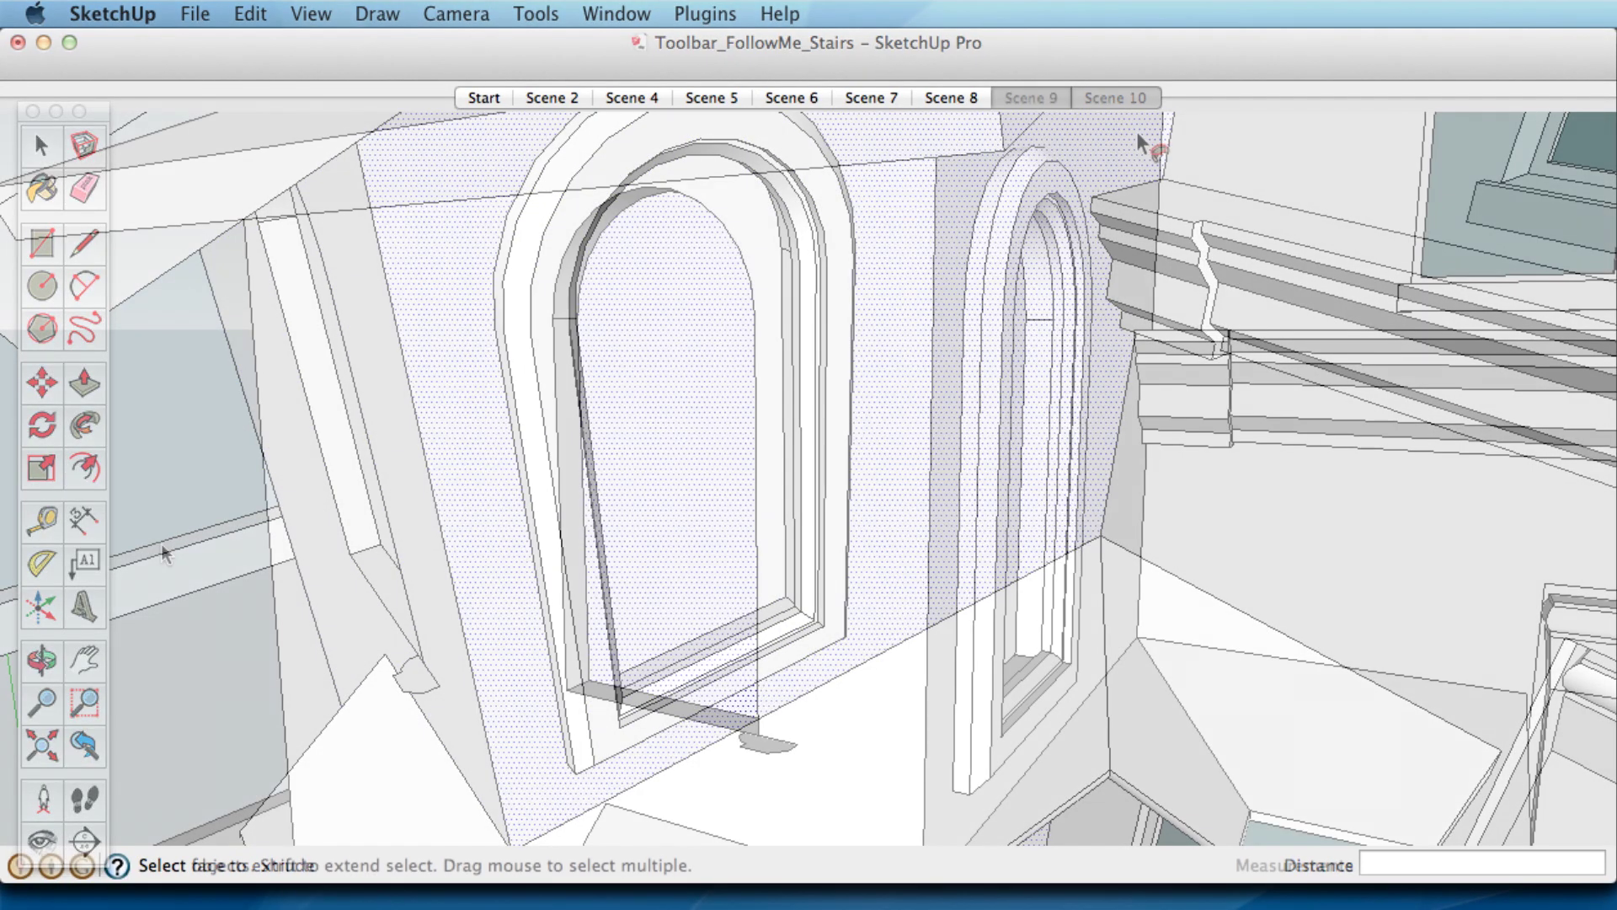
Trace the threshold profile up and around the Scene 10 doorway arch into a trim frame.
click(79, 429)
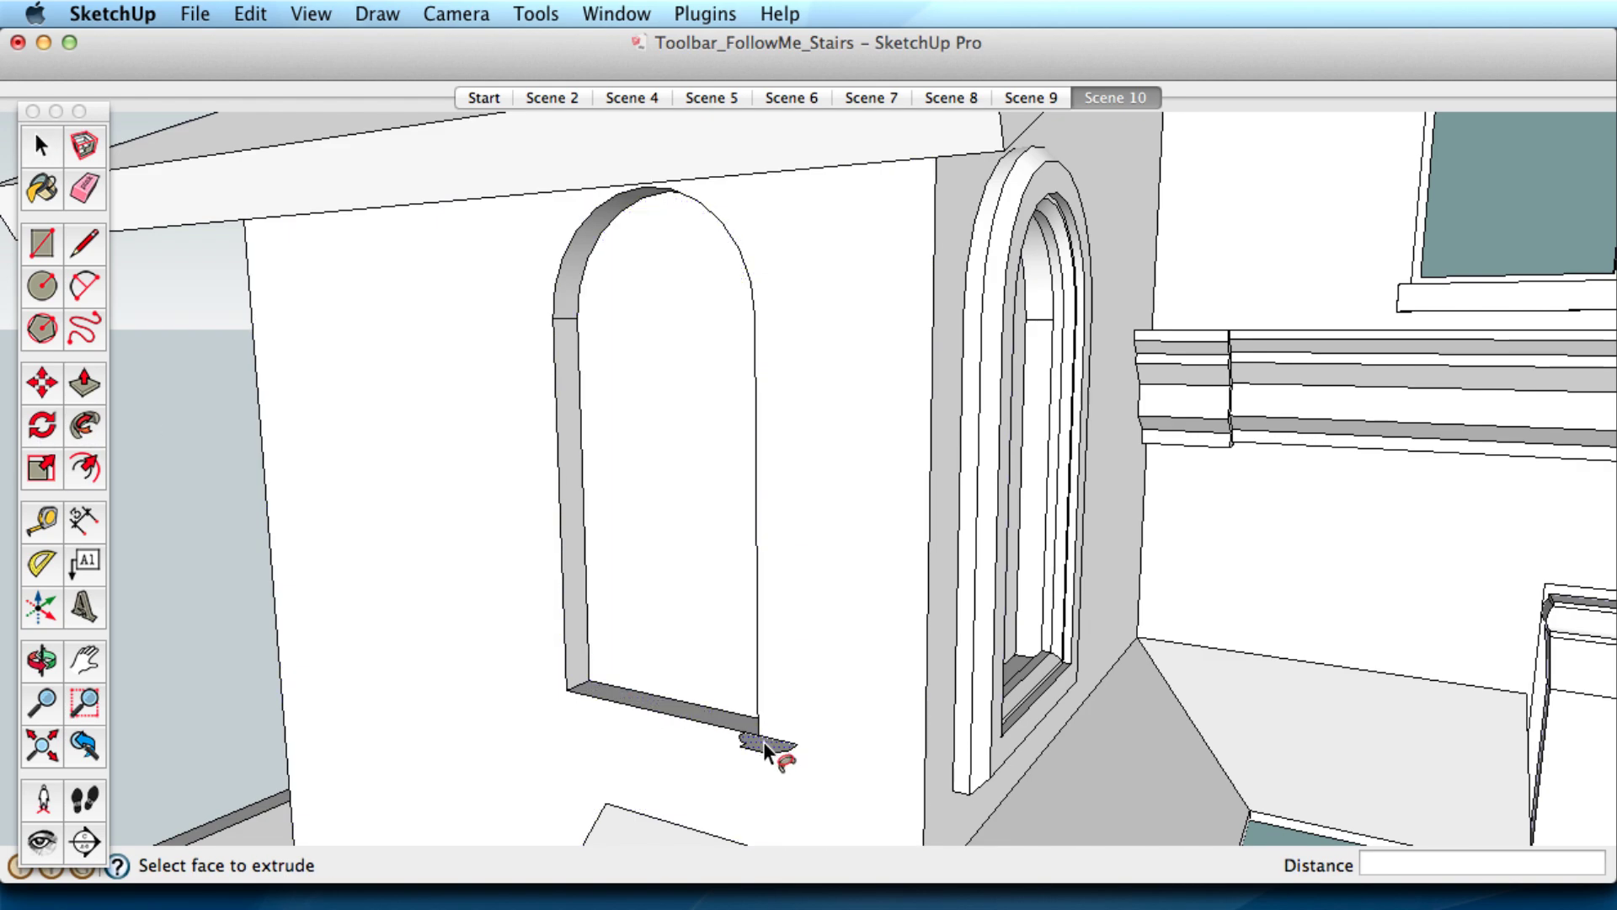
drag(763, 741, 750, 542)
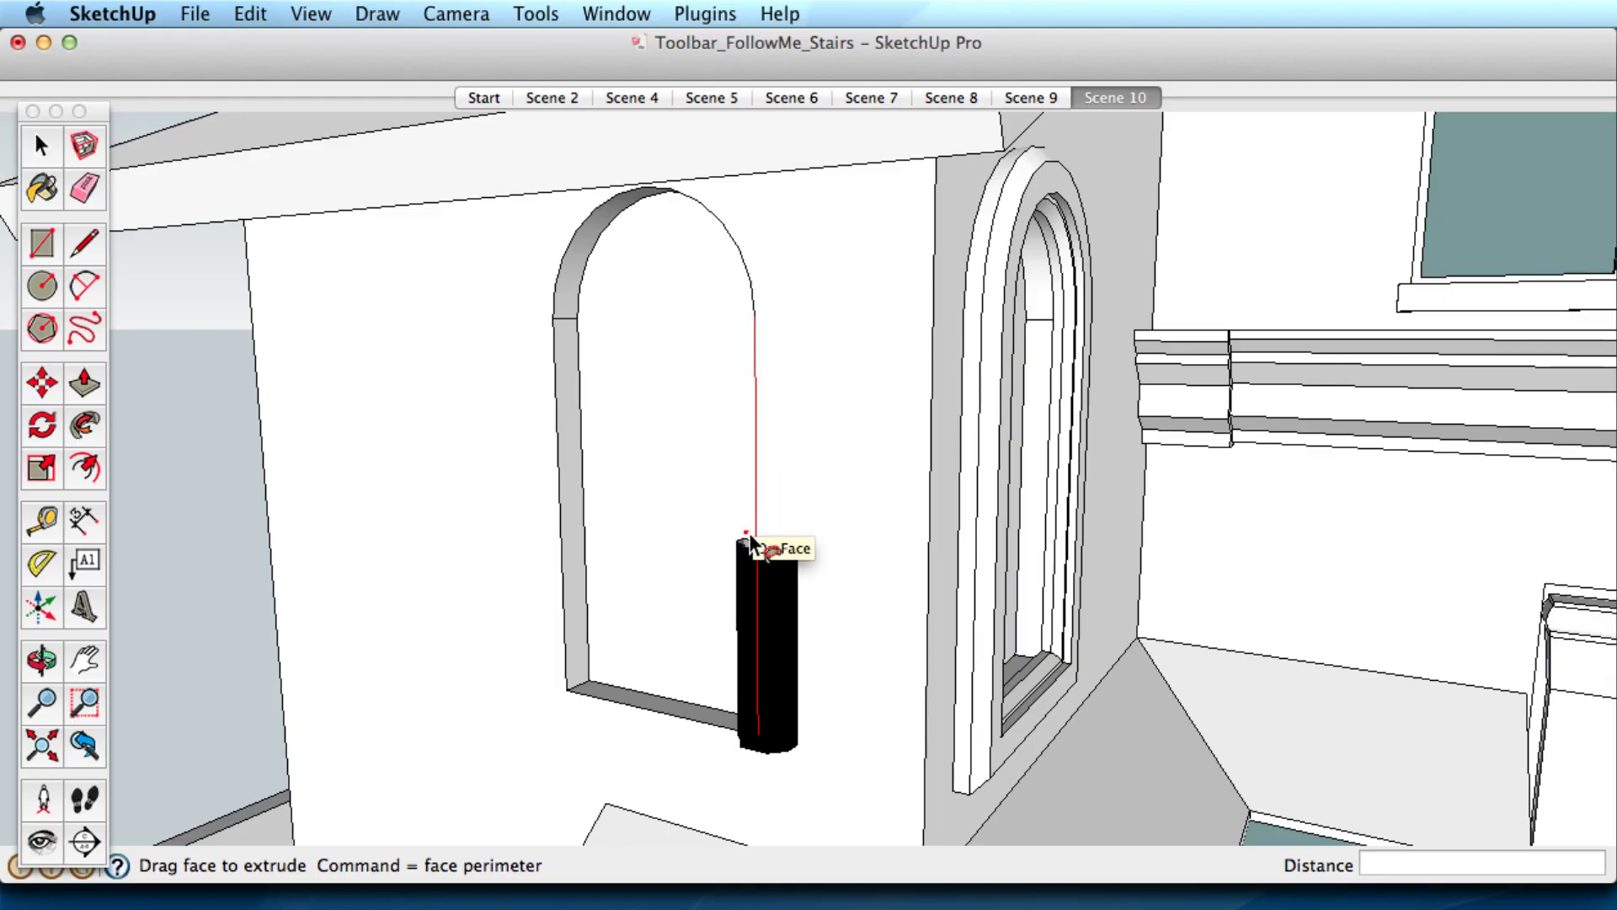
drag(704, 482, 659, 447)
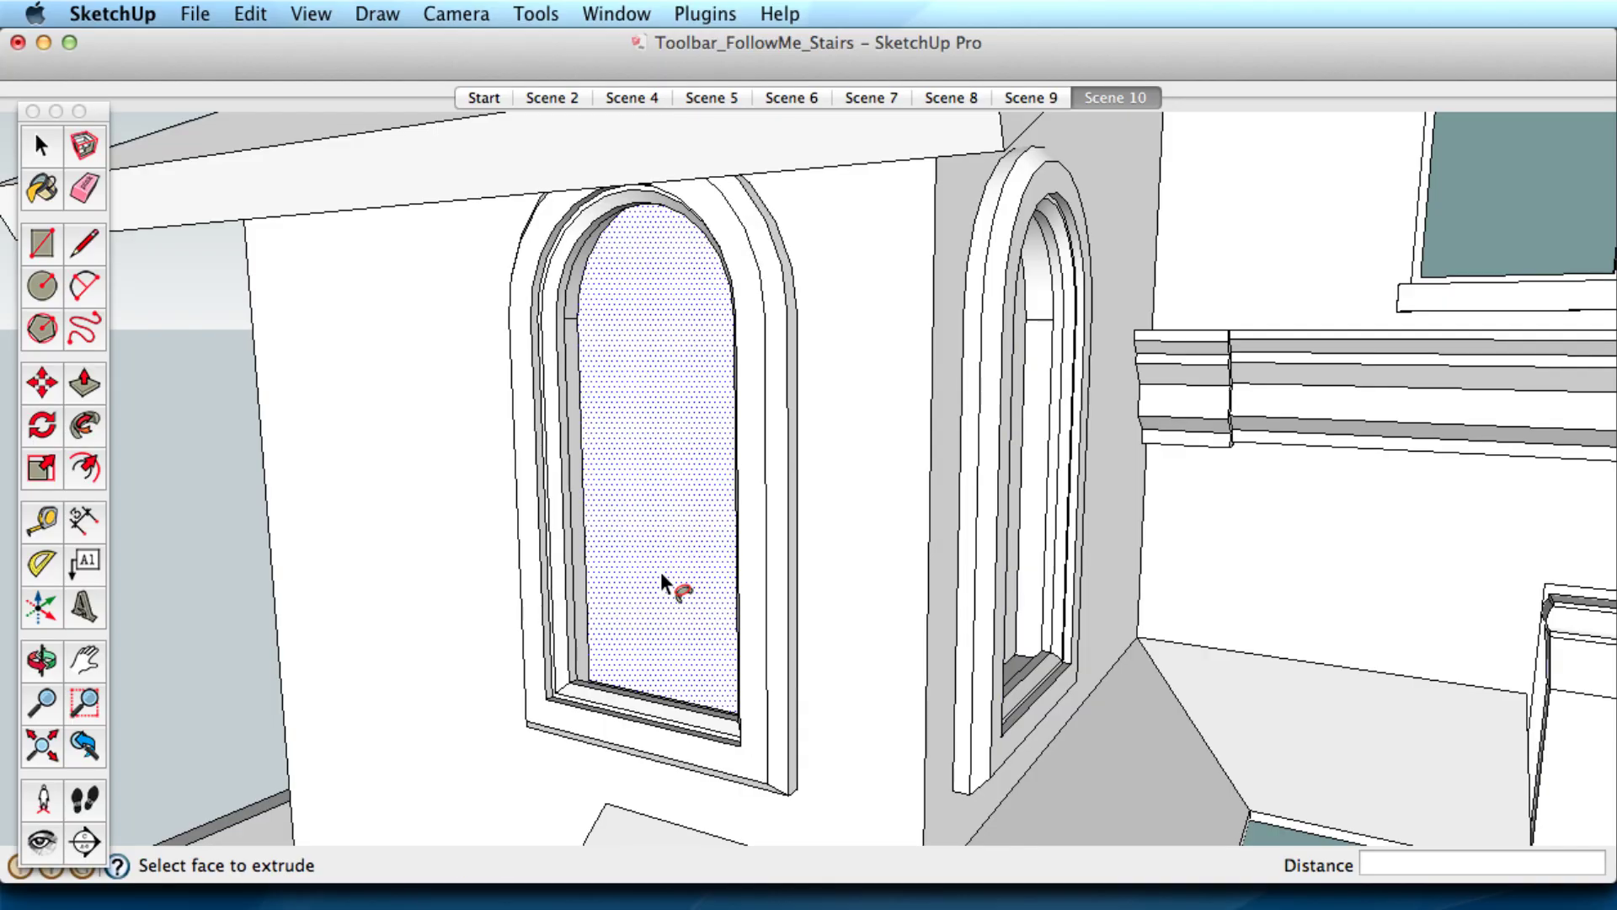
key(o)
drag(747, 567, 939, 517)
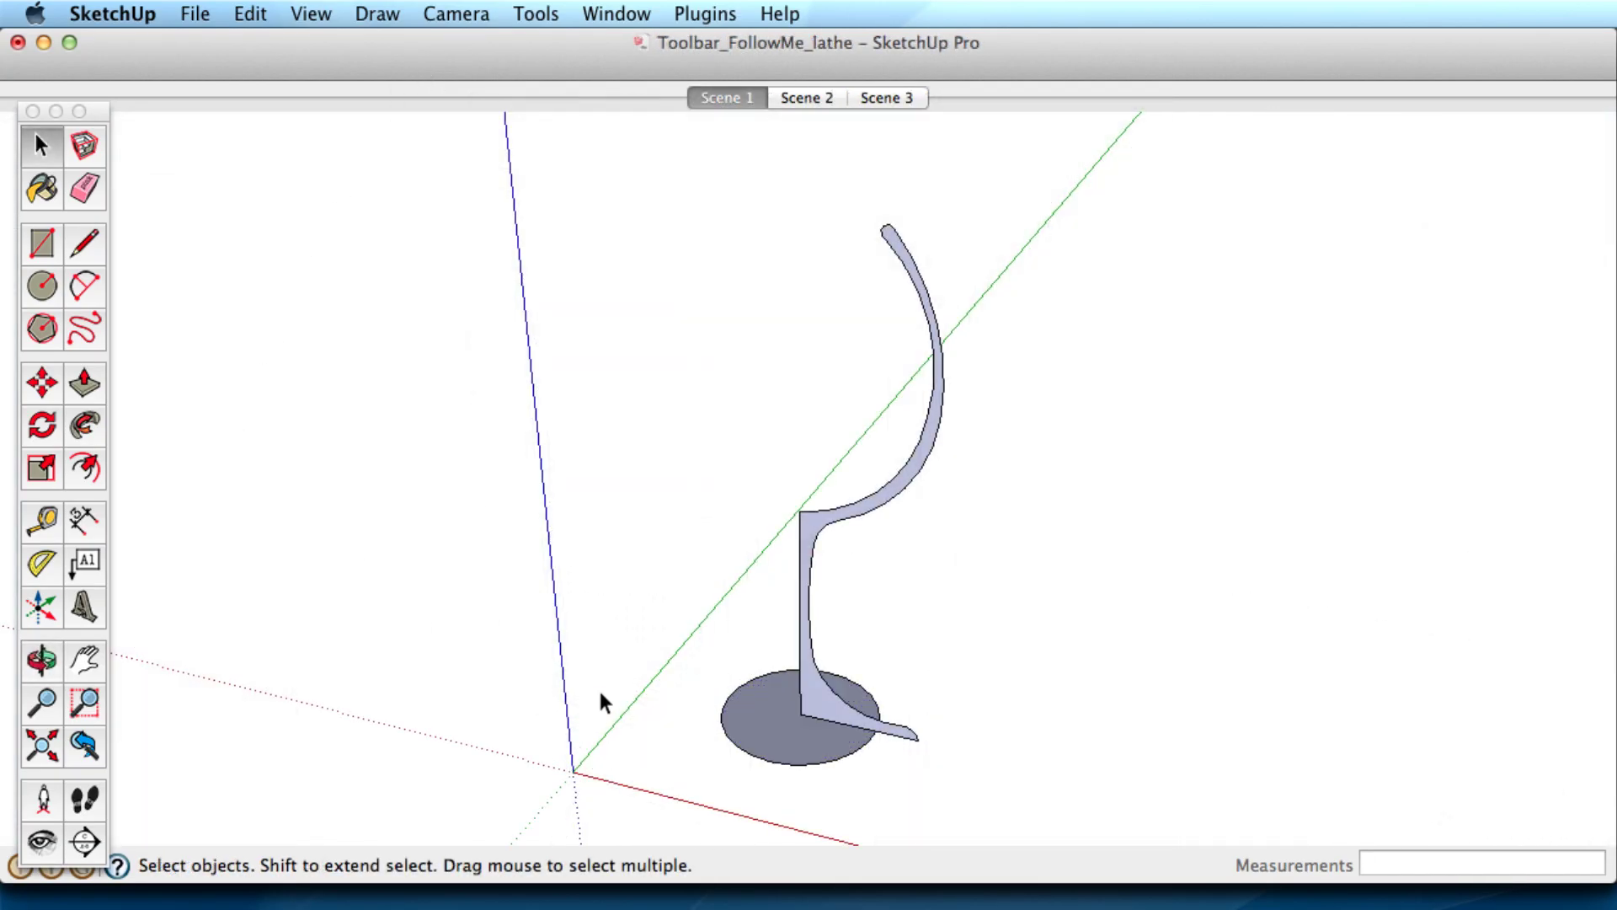
Lathe the goblet profile around the circular base with Follow Me to form a wine glass.
click(795, 739)
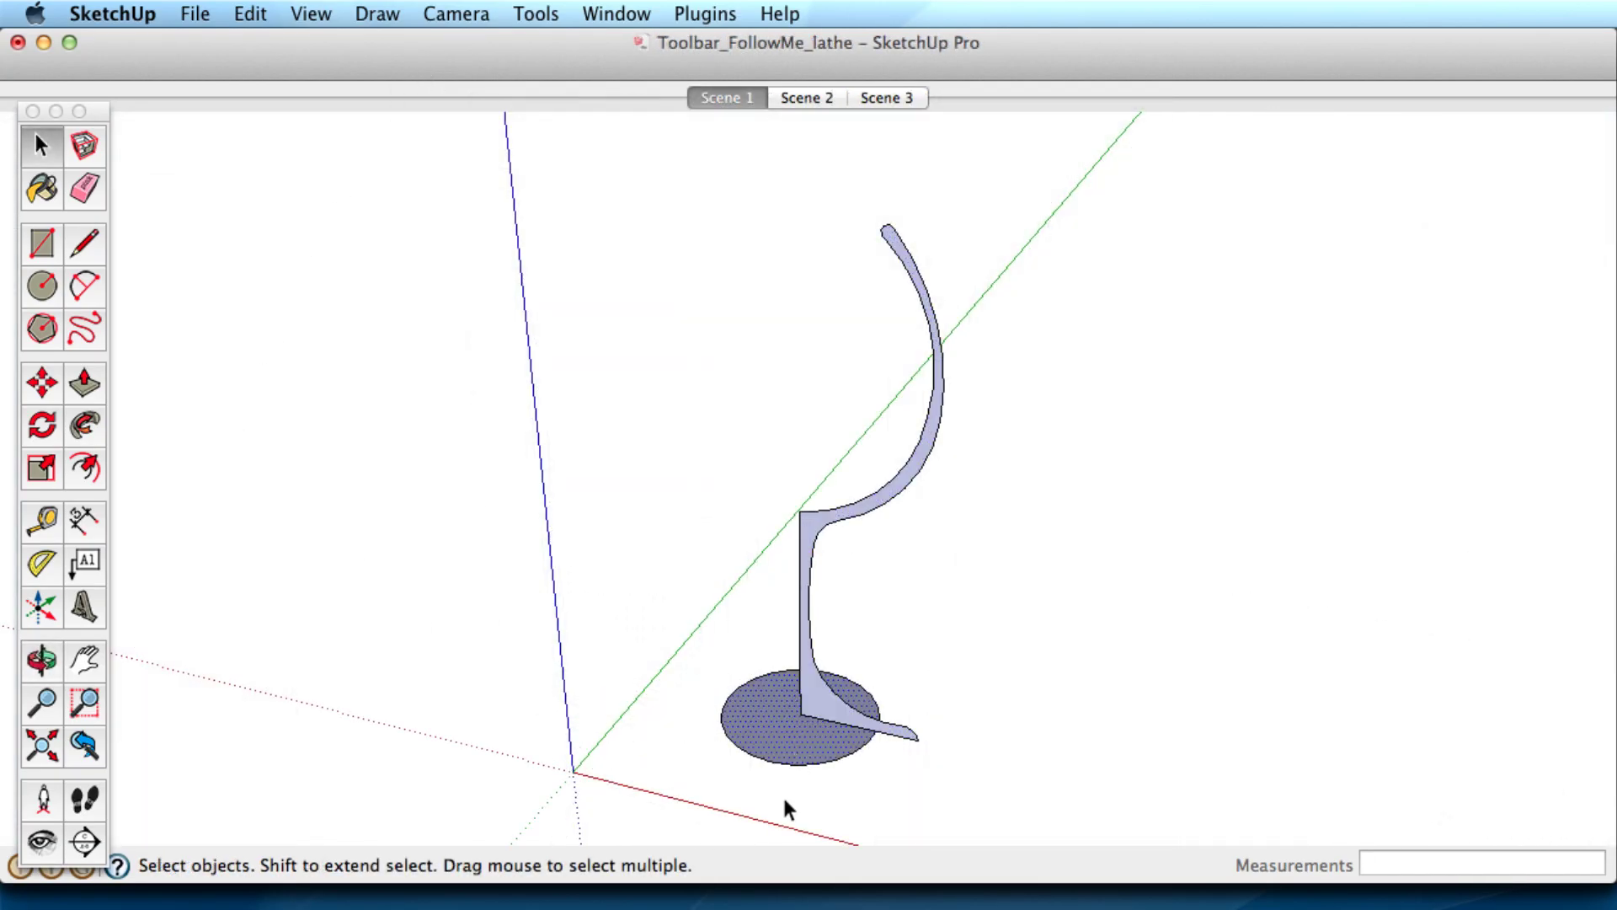
click(84, 427)
click(825, 711)
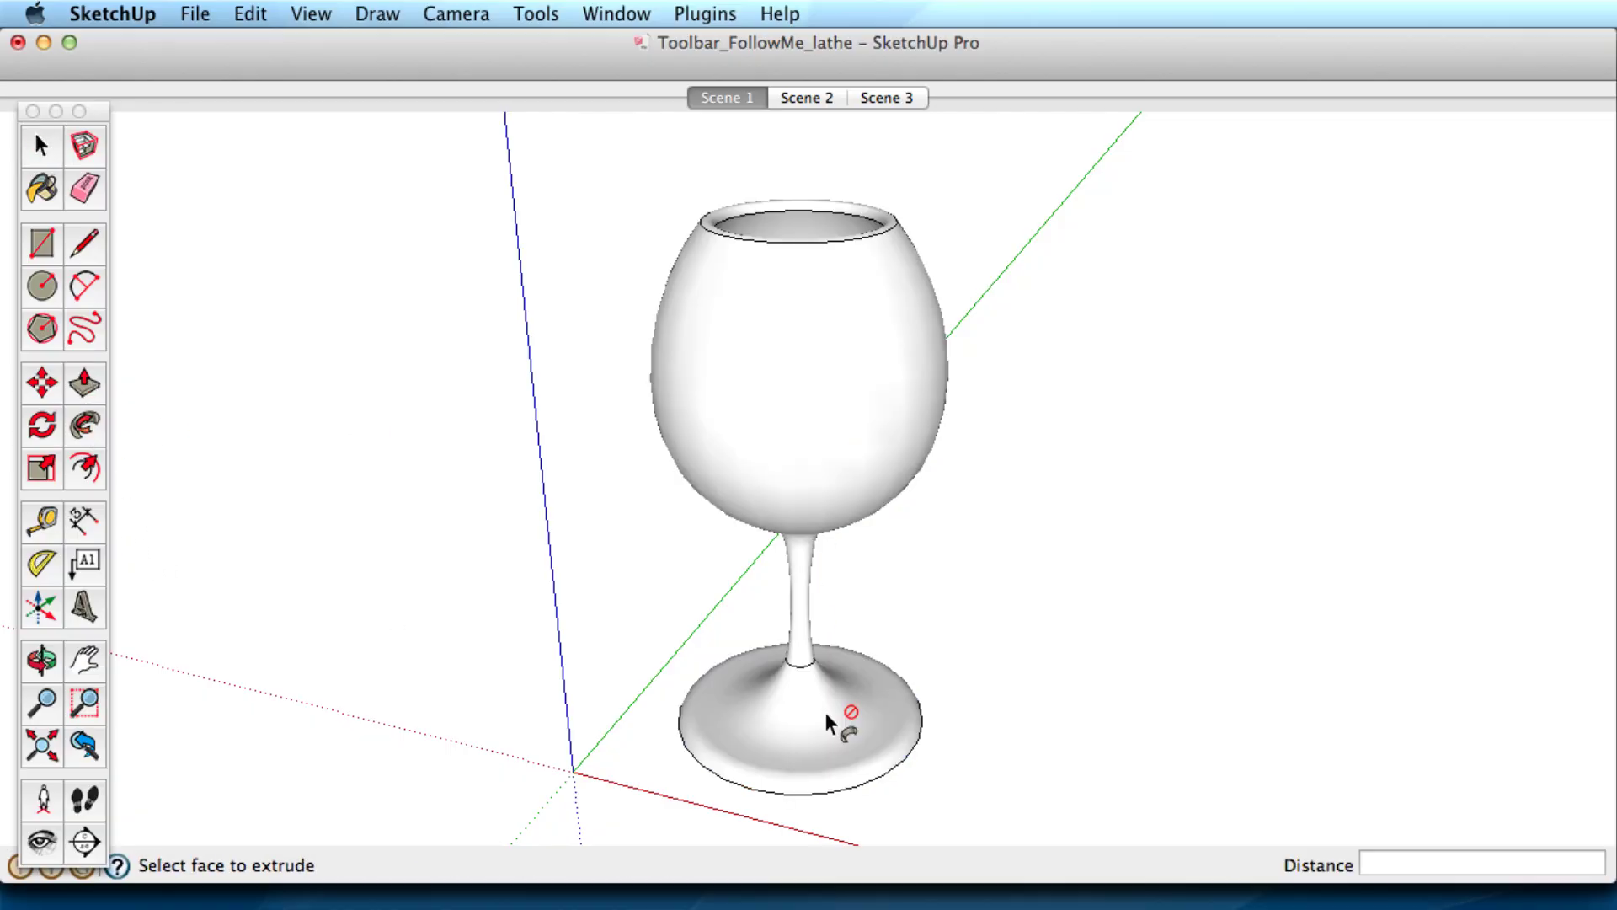
In Scene 2, sweep the chamfer profile around the hexagon with Follow Me to make a hex nut.
click(803, 97)
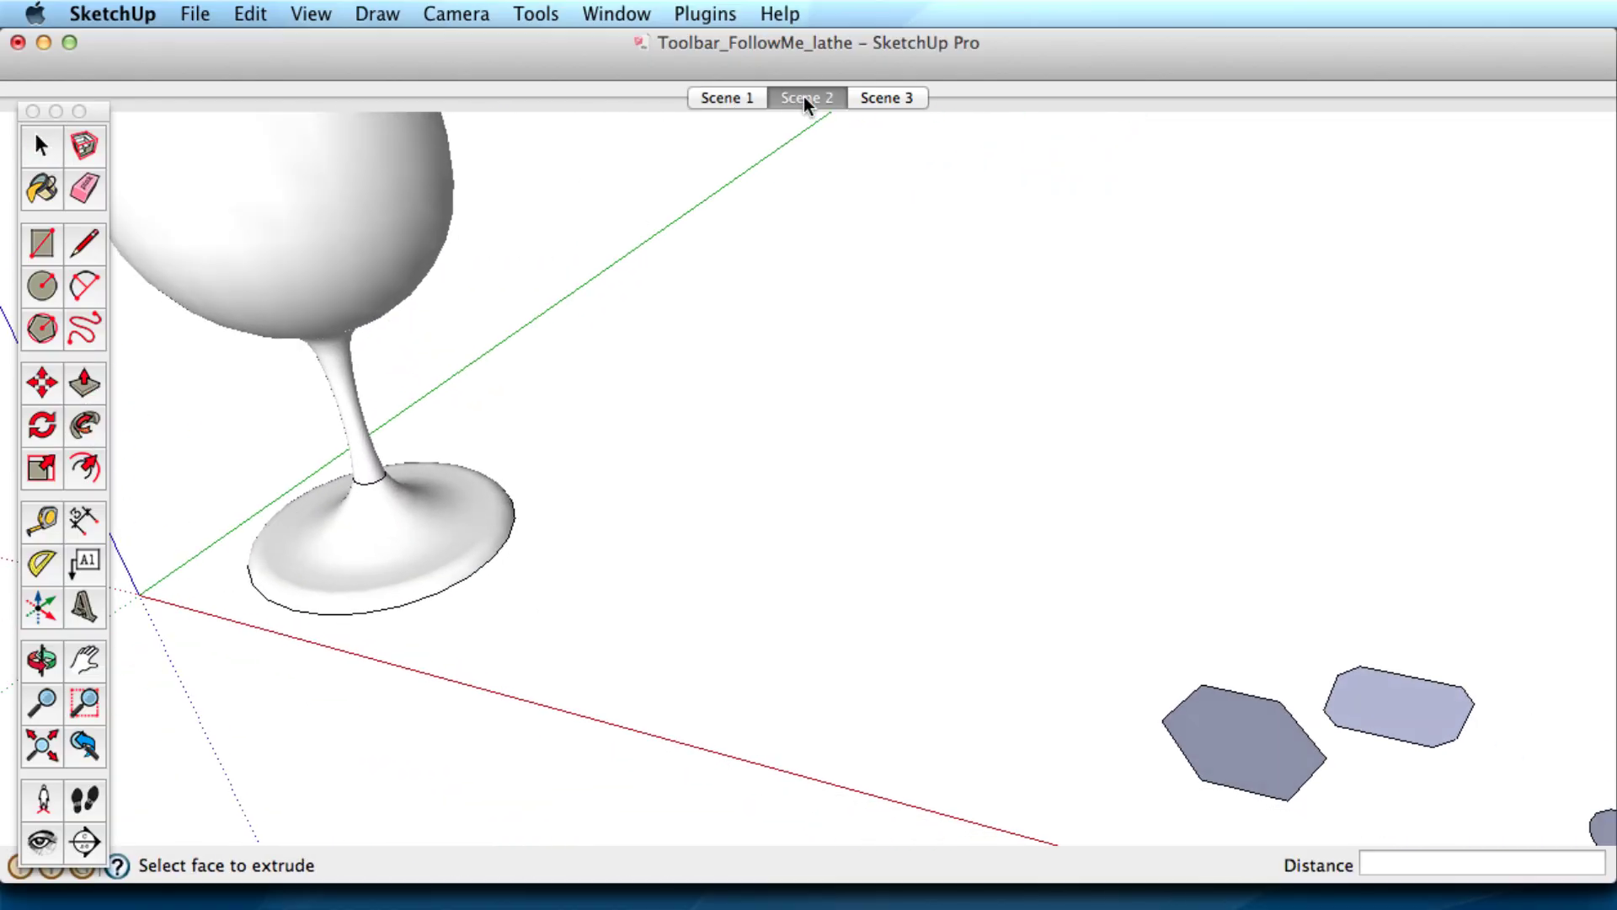
key(space)
click(563, 529)
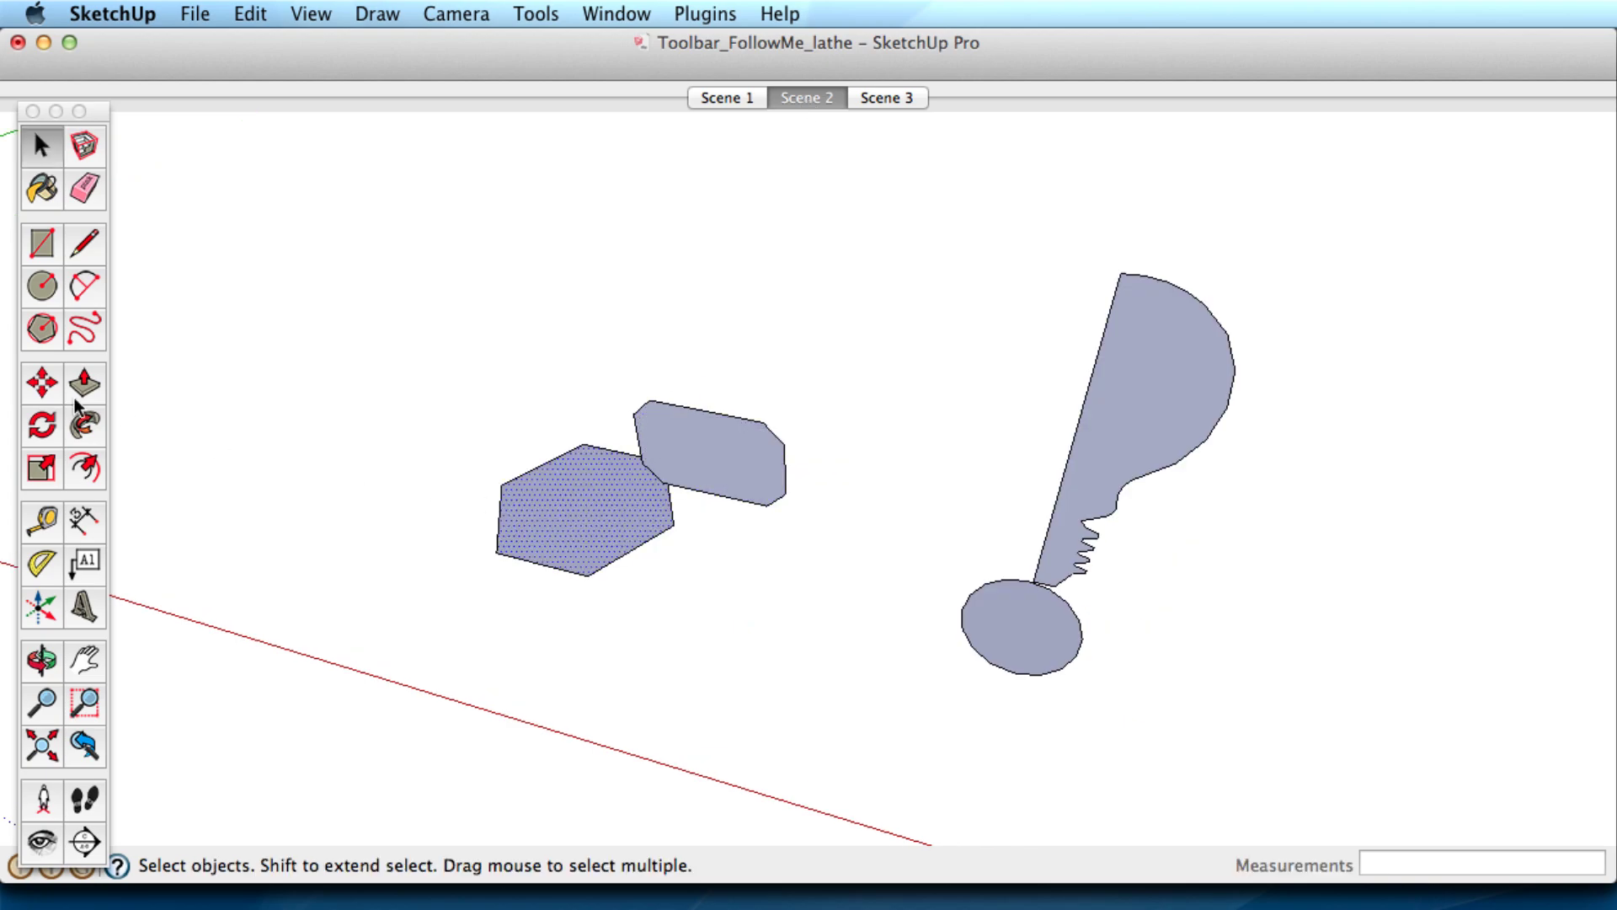
click(84, 424)
click(665, 447)
Lathe the bulb profile around the circle with Follow Me to form a light bulb.
key(space)
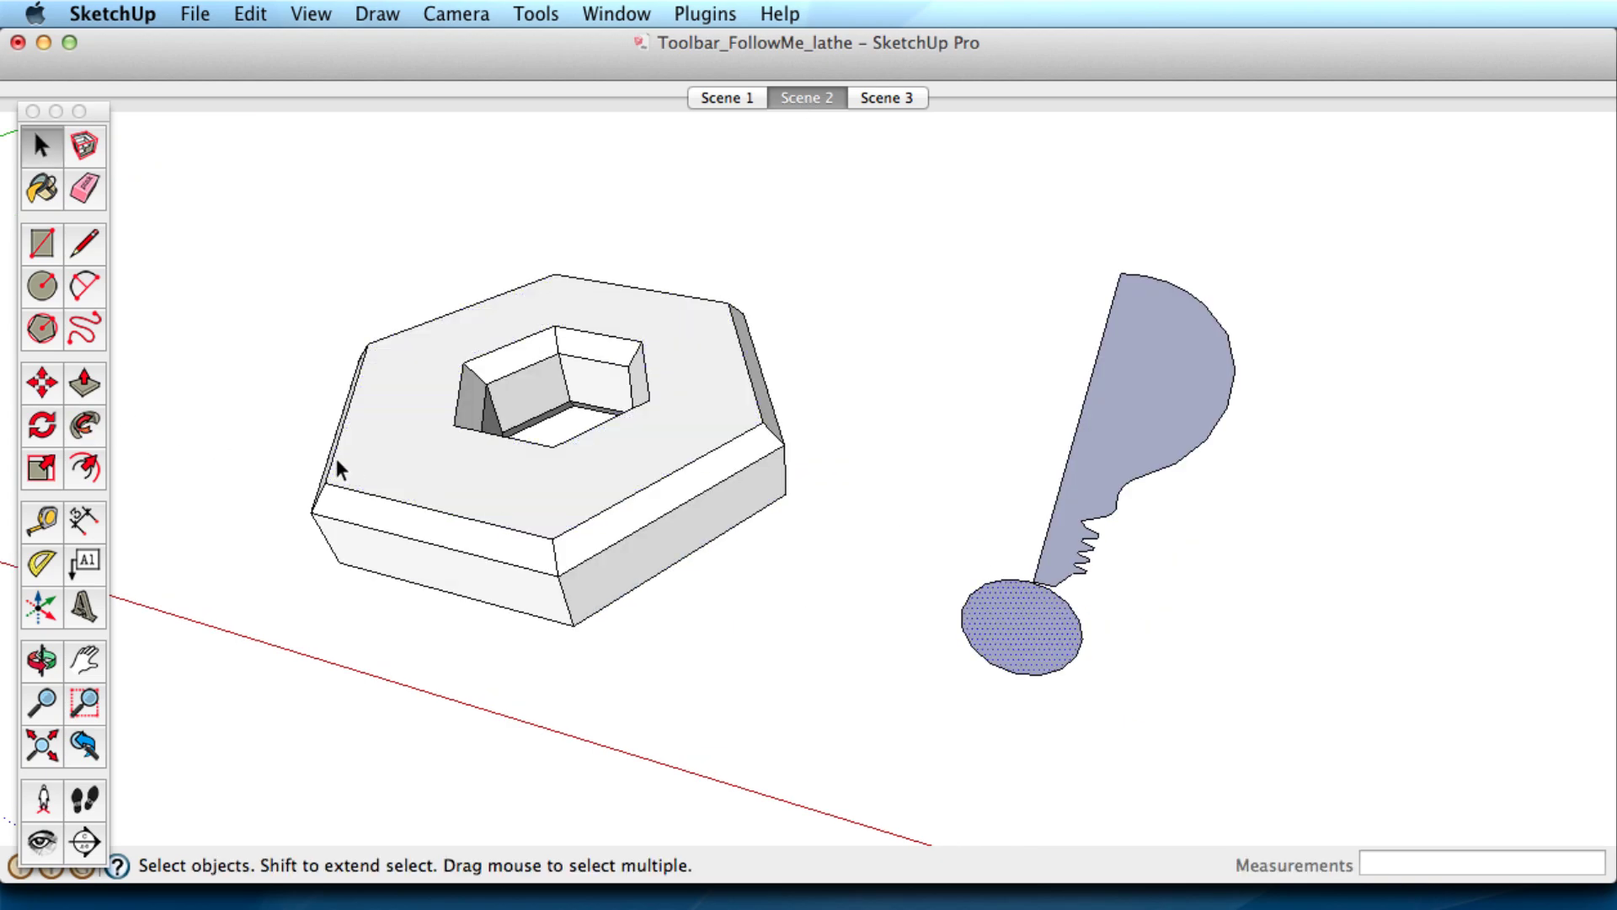
click(78, 428)
click(1154, 409)
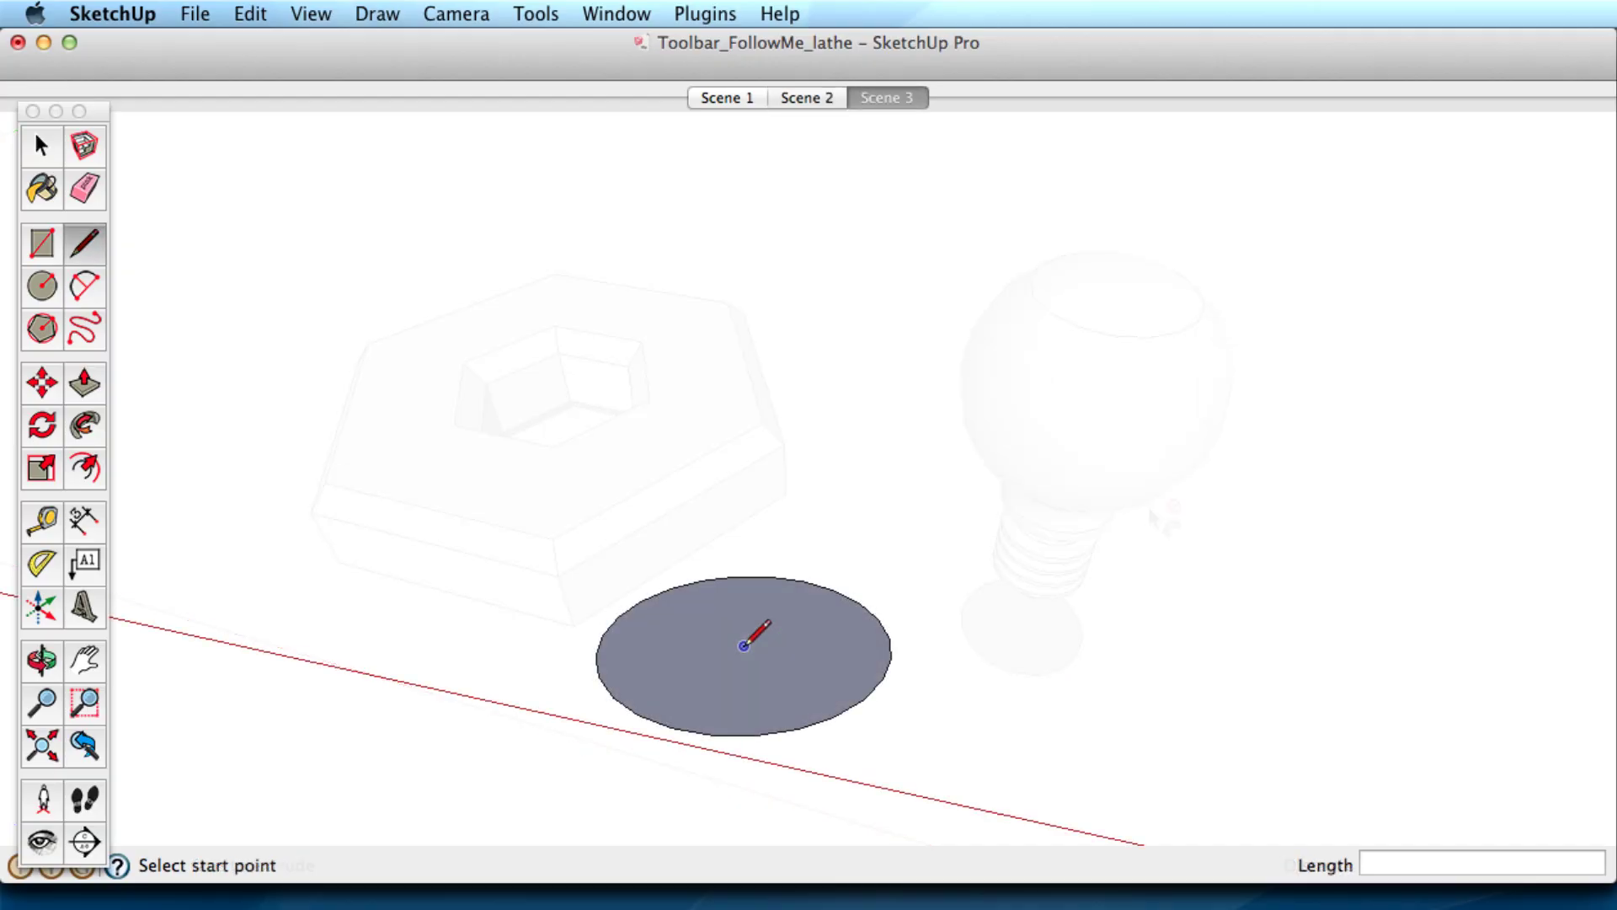
Draw an upright four-sided outline starting and closing at the circle's centre.
click(743, 646)
click(733, 239)
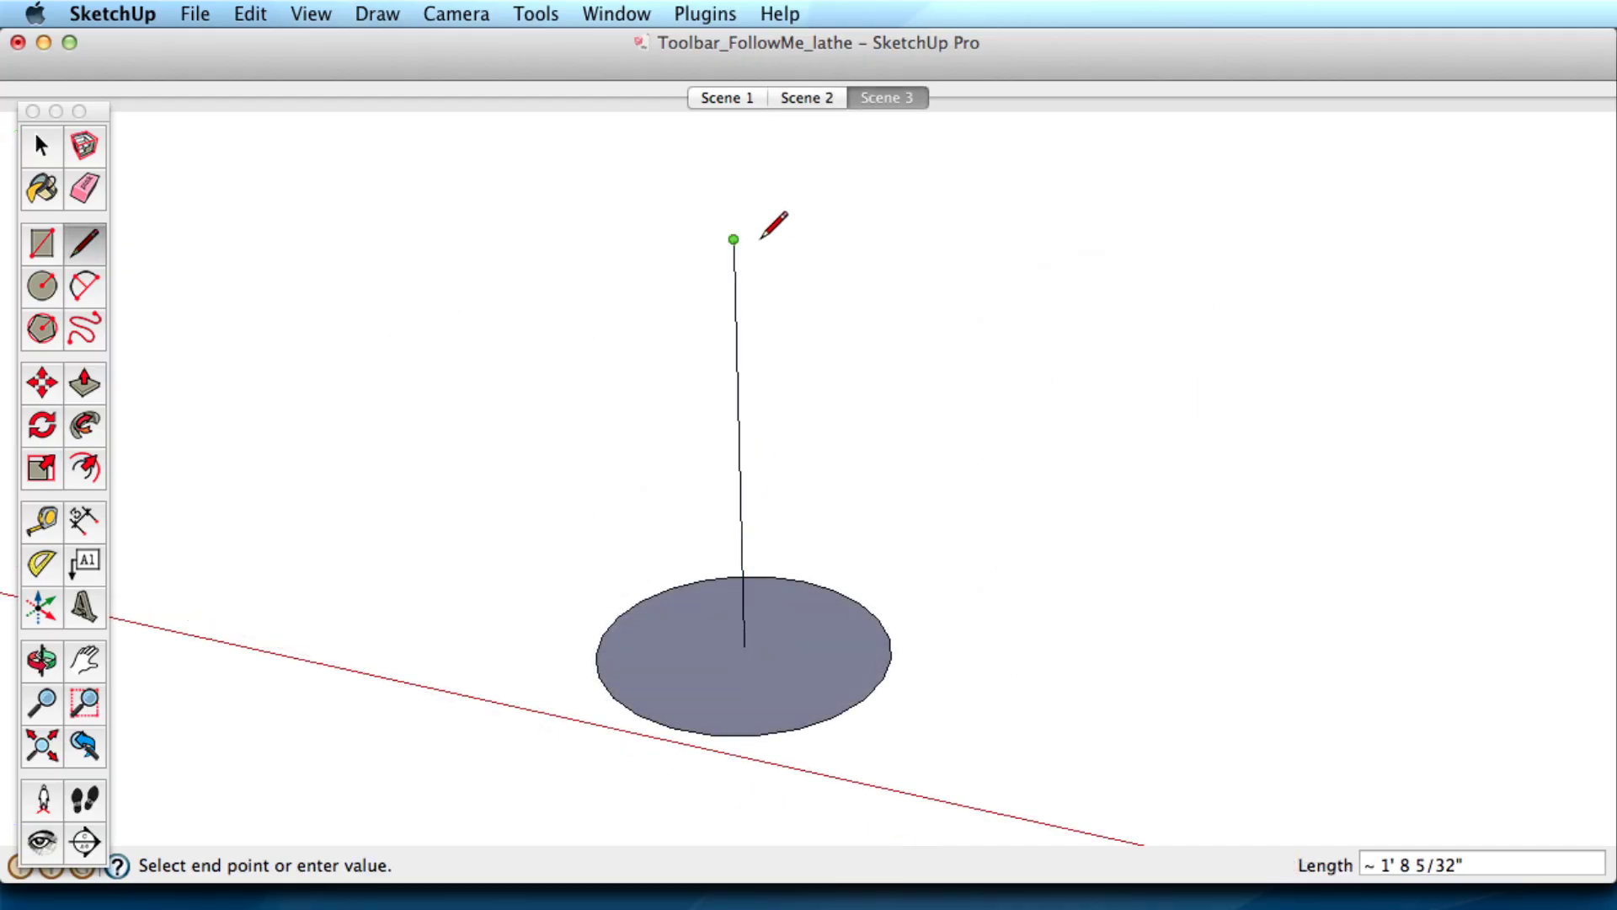
click(1119, 269)
click(1072, 707)
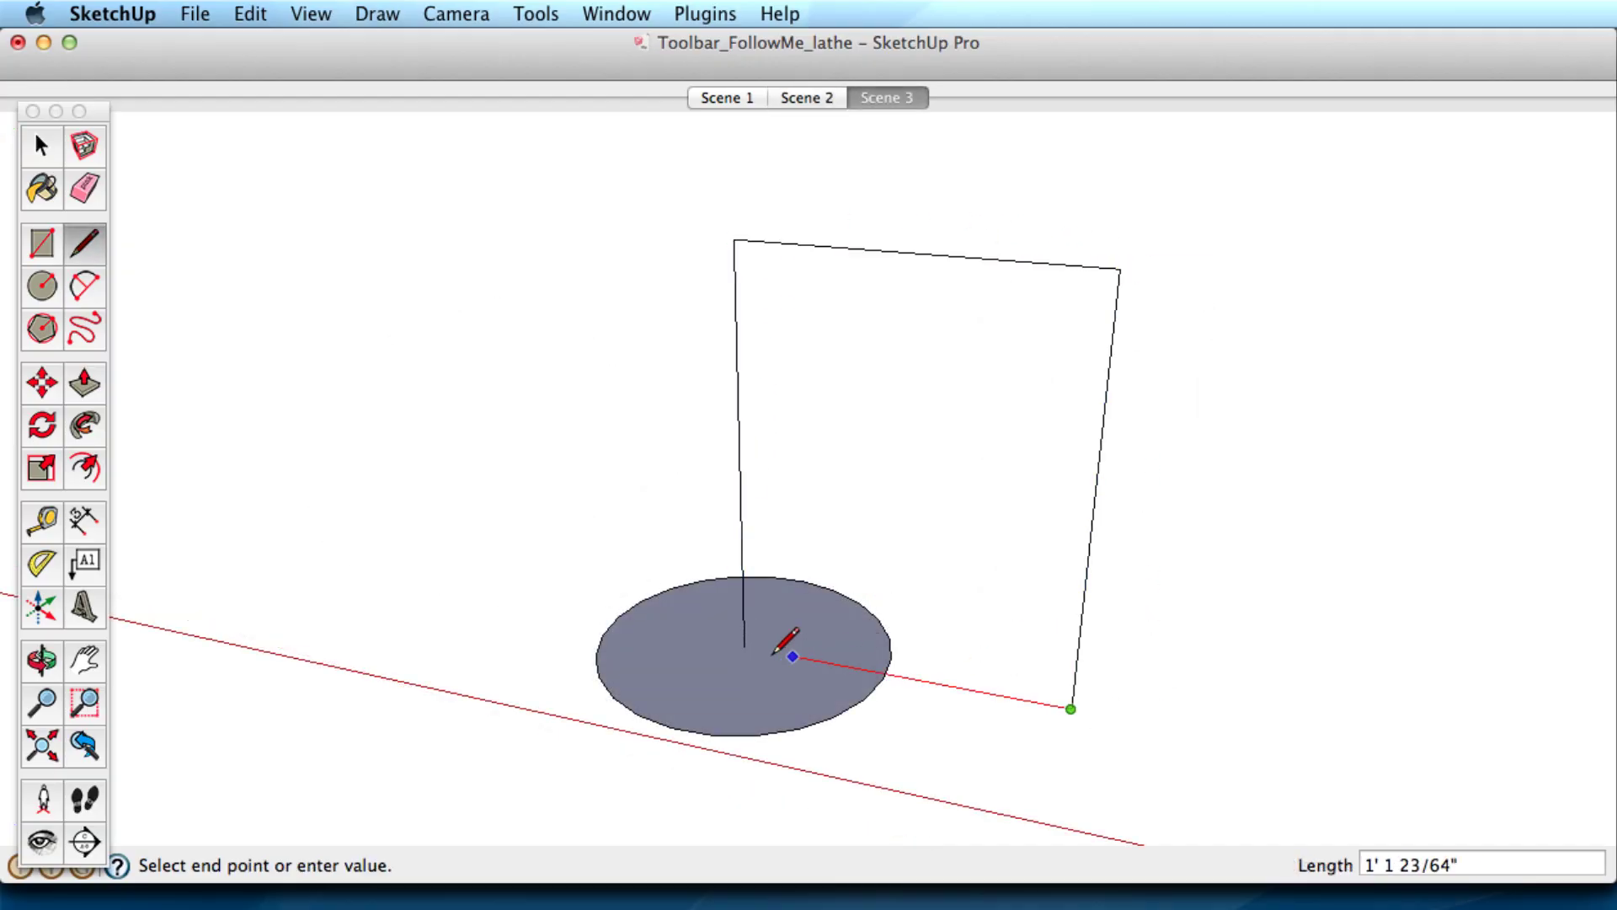
click(744, 646)
Draw two arcs inside the outline to form a curved band profile.
key(a)
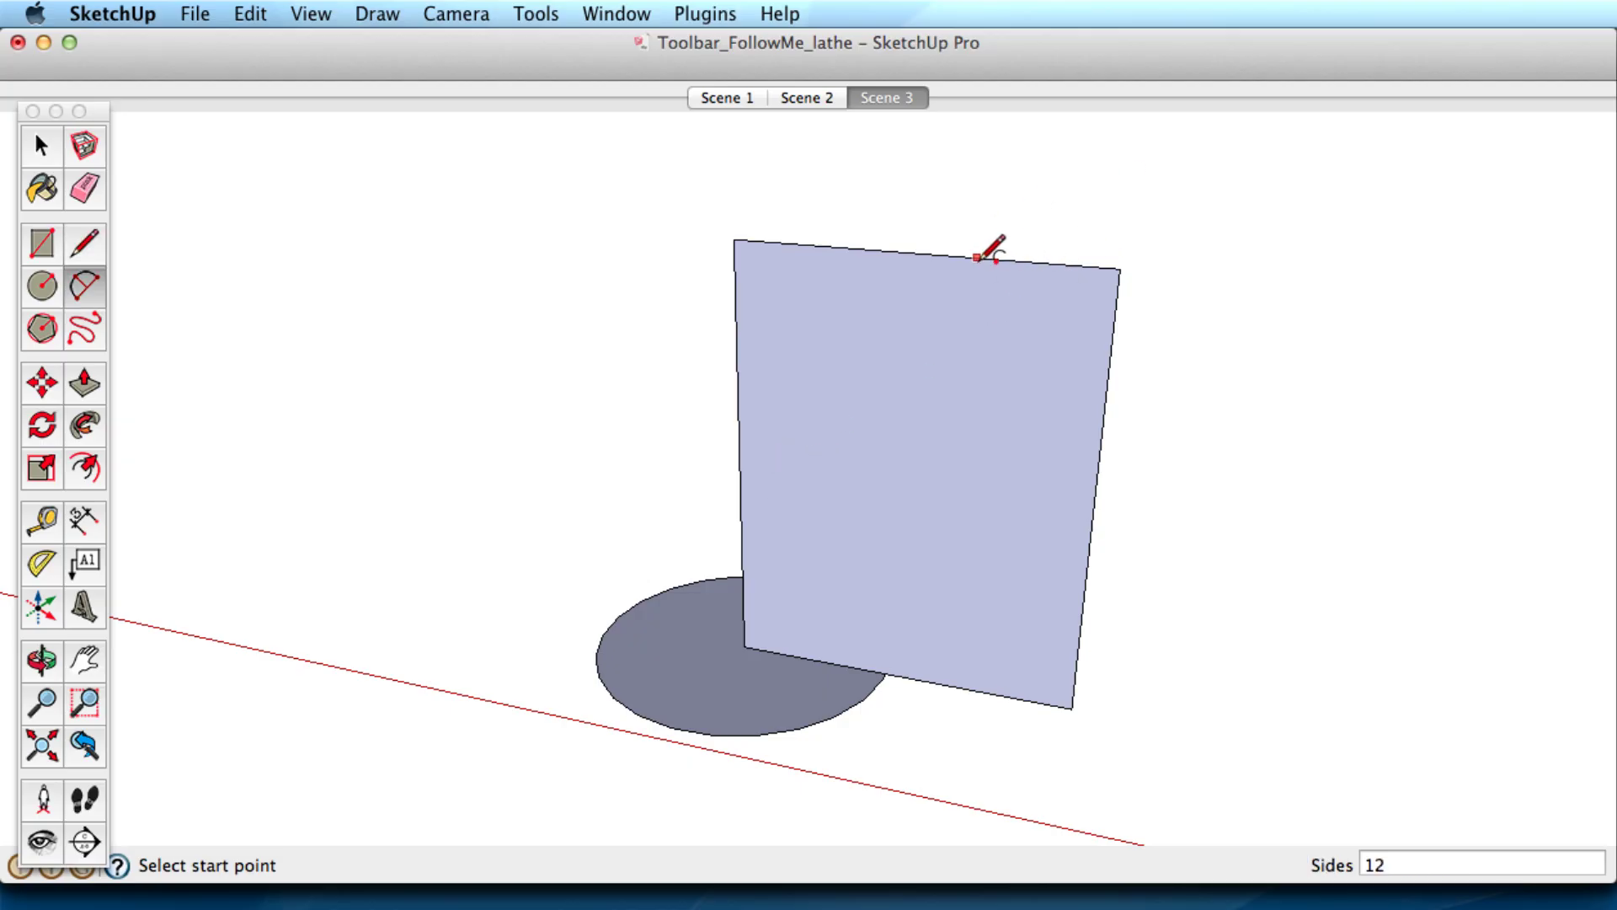
click(845, 662)
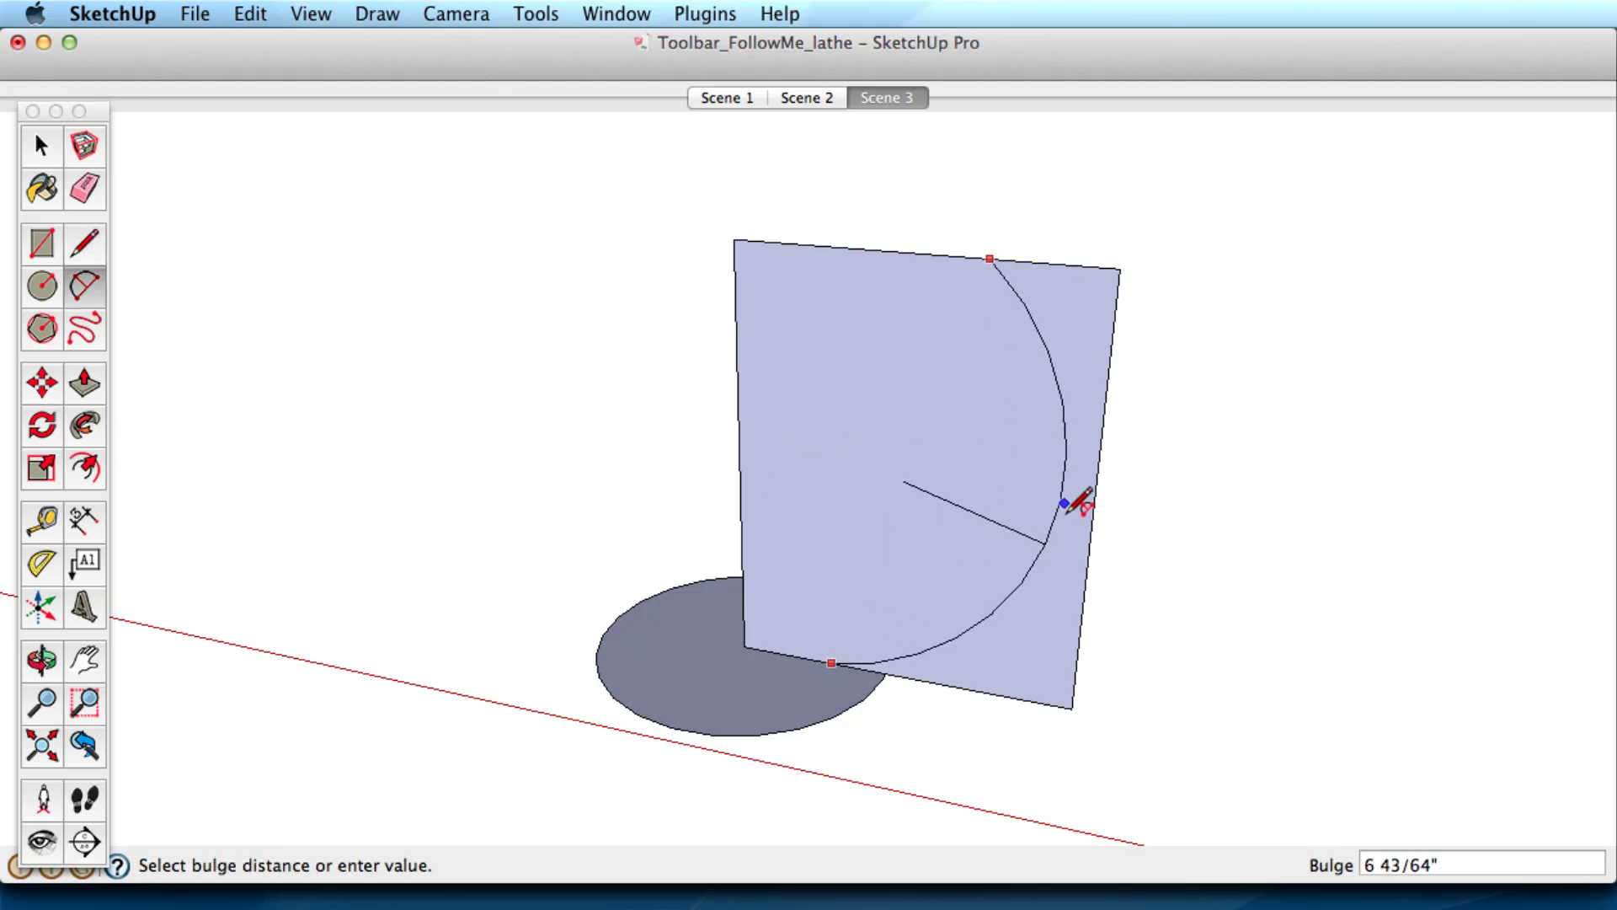
click(1057, 503)
click(941, 253)
click(744, 598)
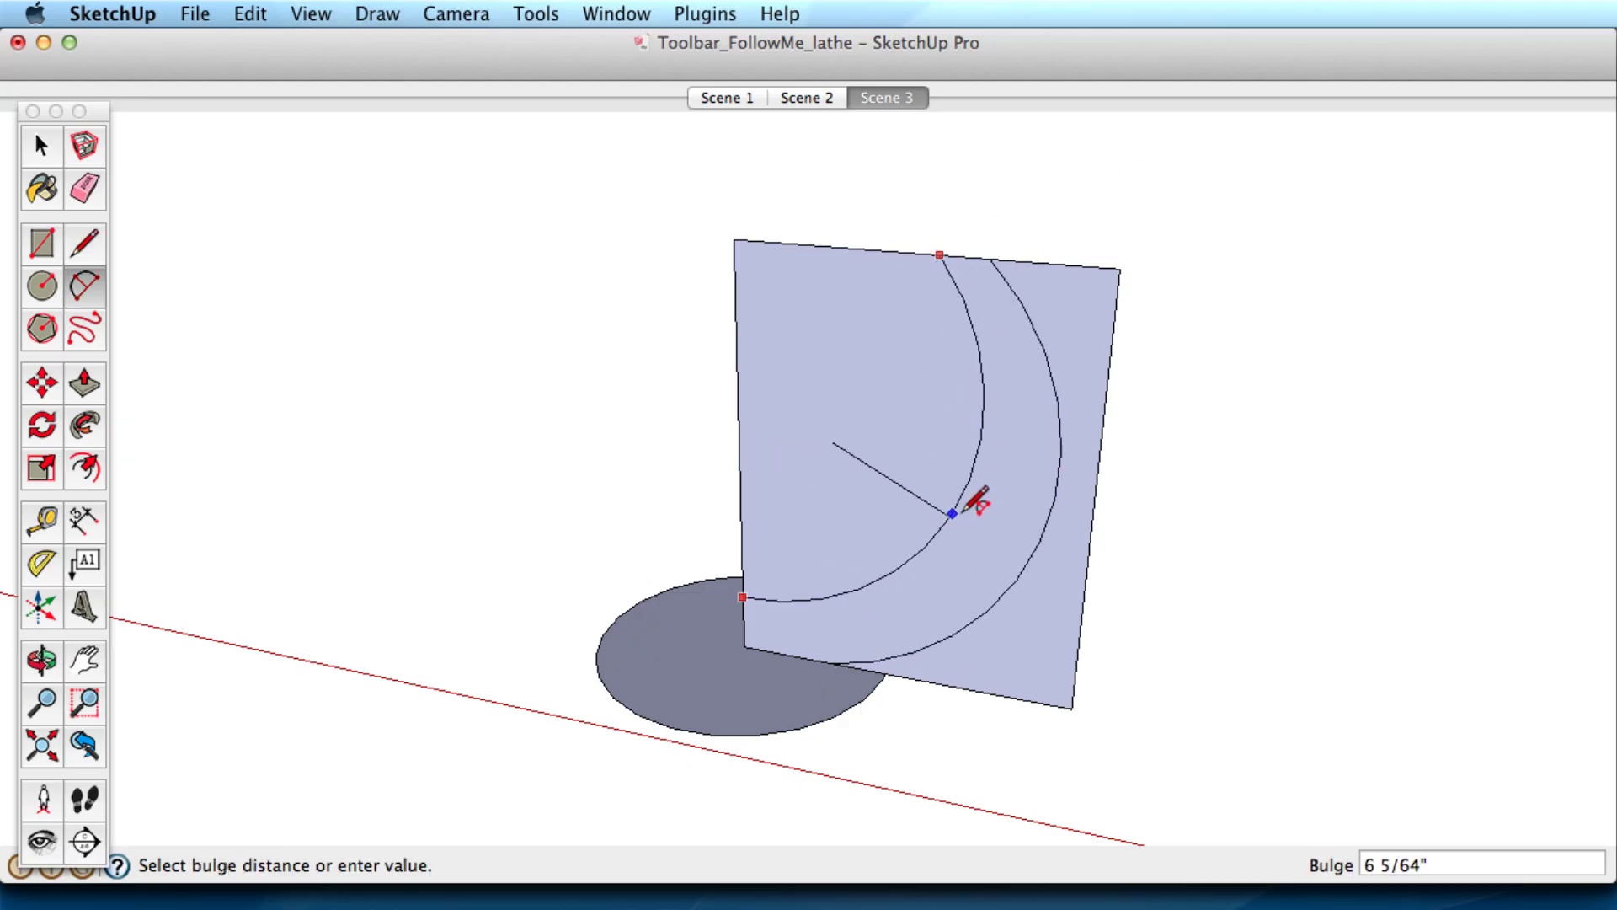
click(996, 509)
Add two short lip lines to the right edge and erase the leftover corner and face.
key(l)
click(1034, 326)
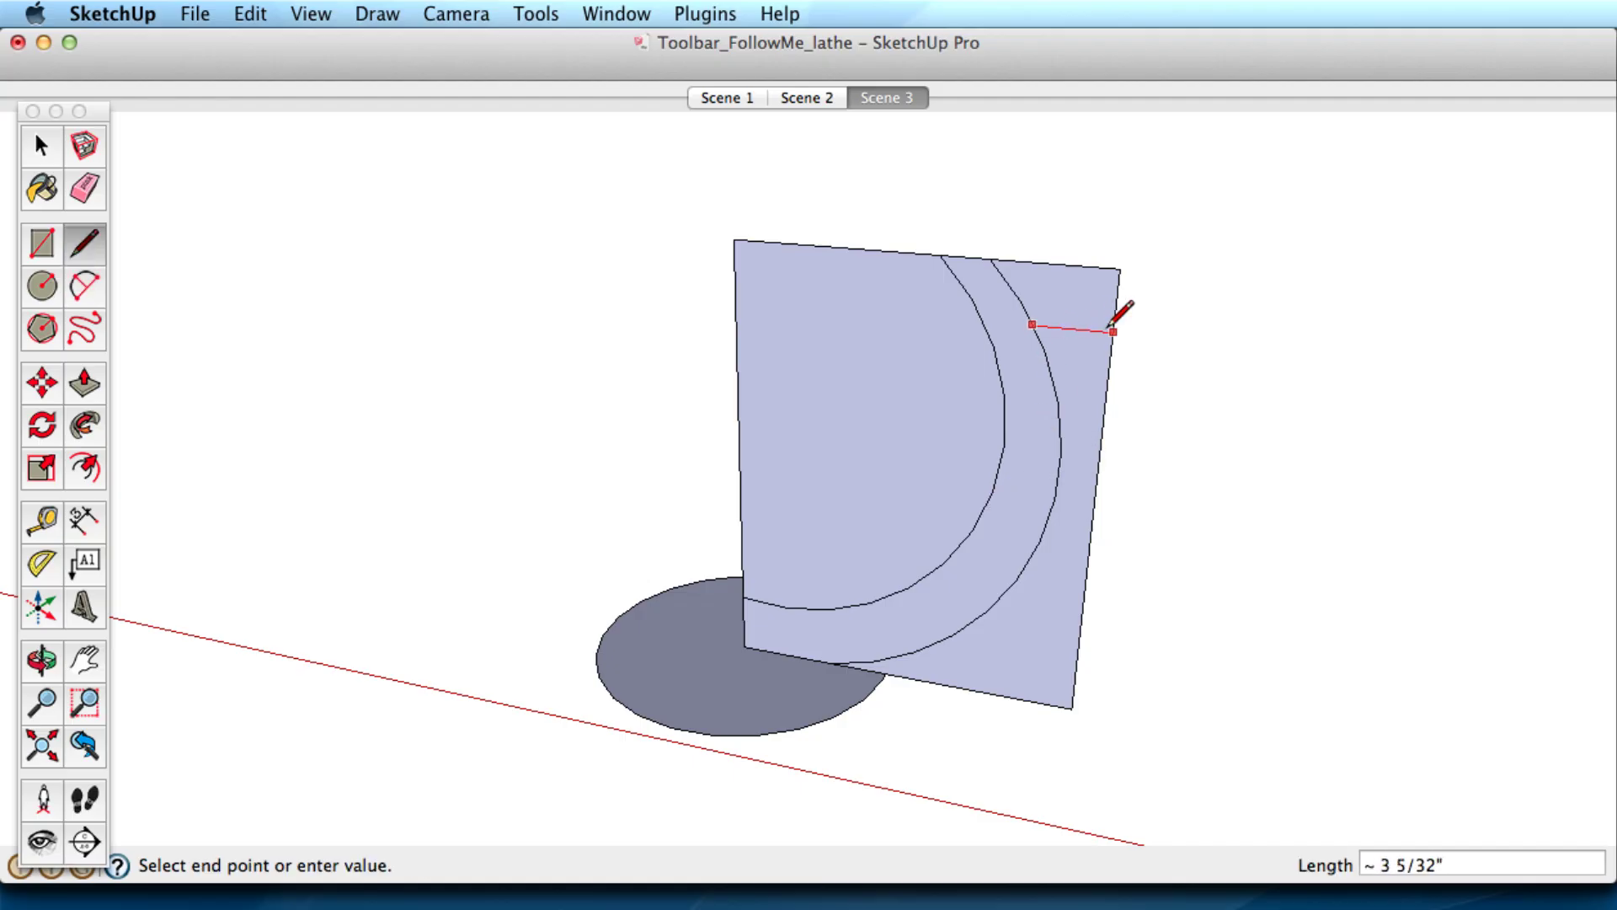
click(1113, 333)
click(1045, 351)
click(1110, 358)
key(e)
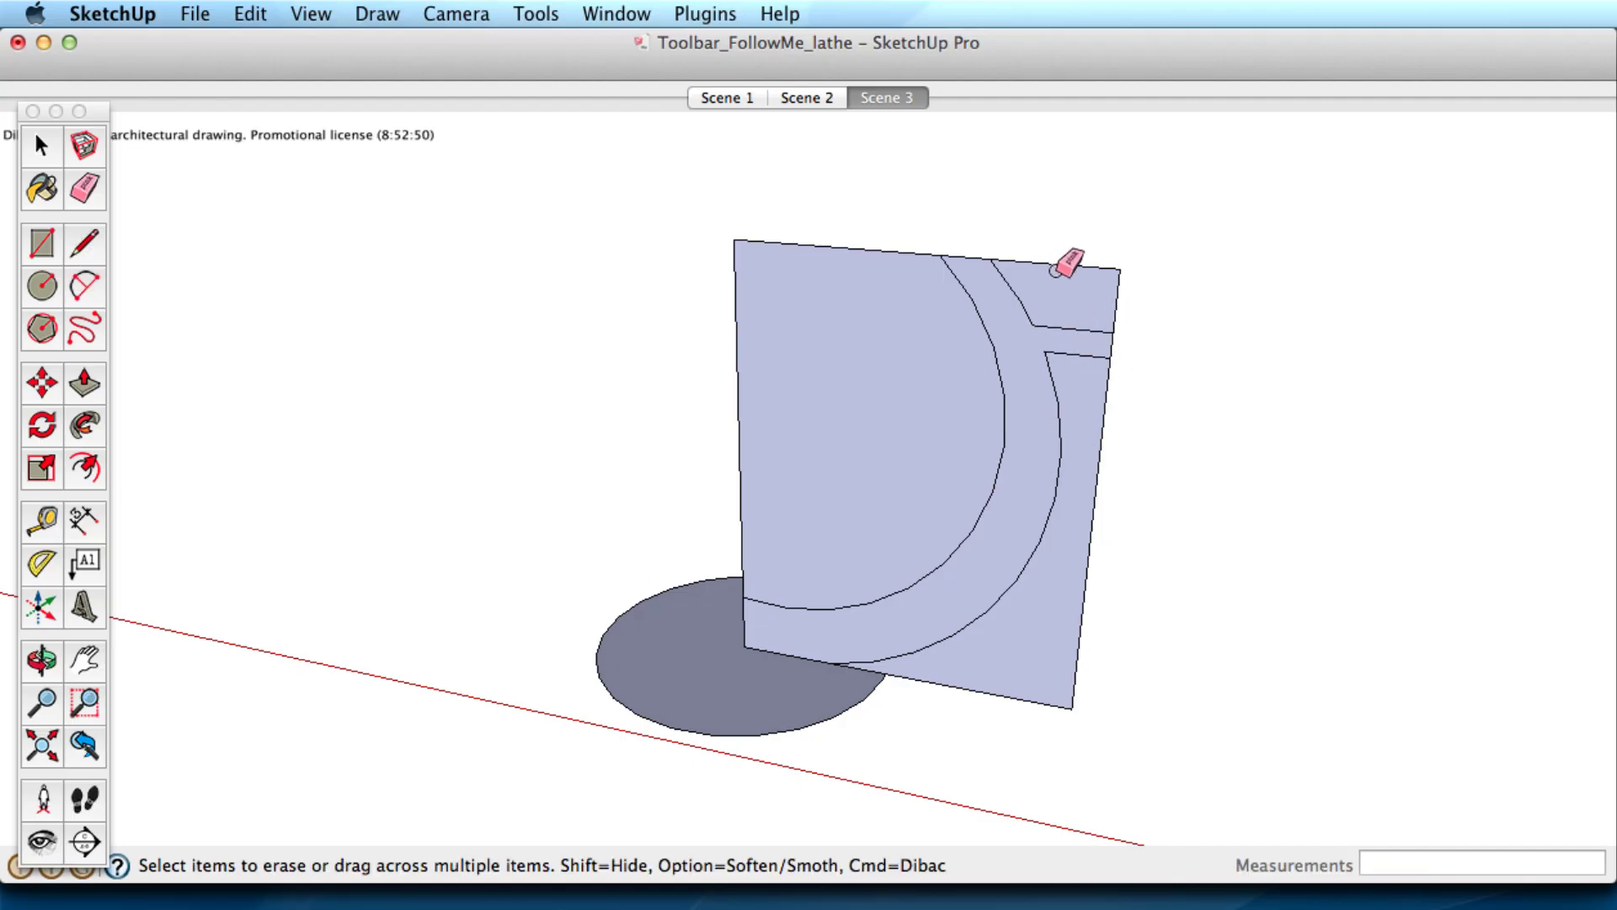
drag(1055, 270, 1126, 293)
mouse_move(821, 246)
mouse_down()
mouse_move(1078, 563)
mouse_move(1073, 694)
mouse_move(866, 669)
mouse_up()
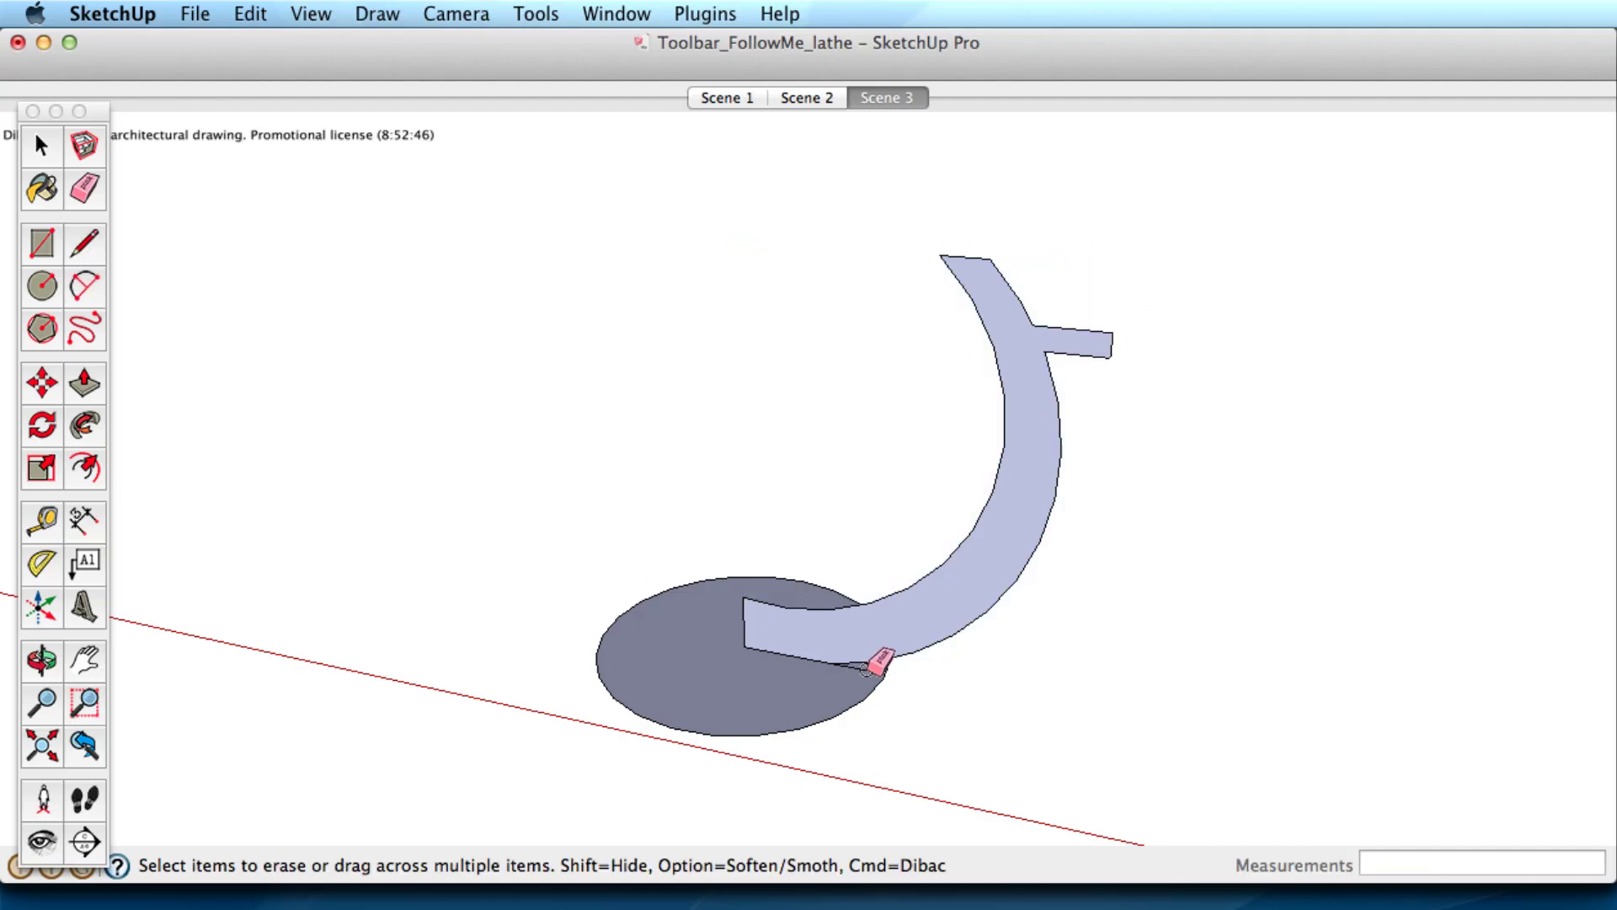
Select the circle as the lathe path and choose Follow Me.
key(space)
click(711, 649)
key(f)
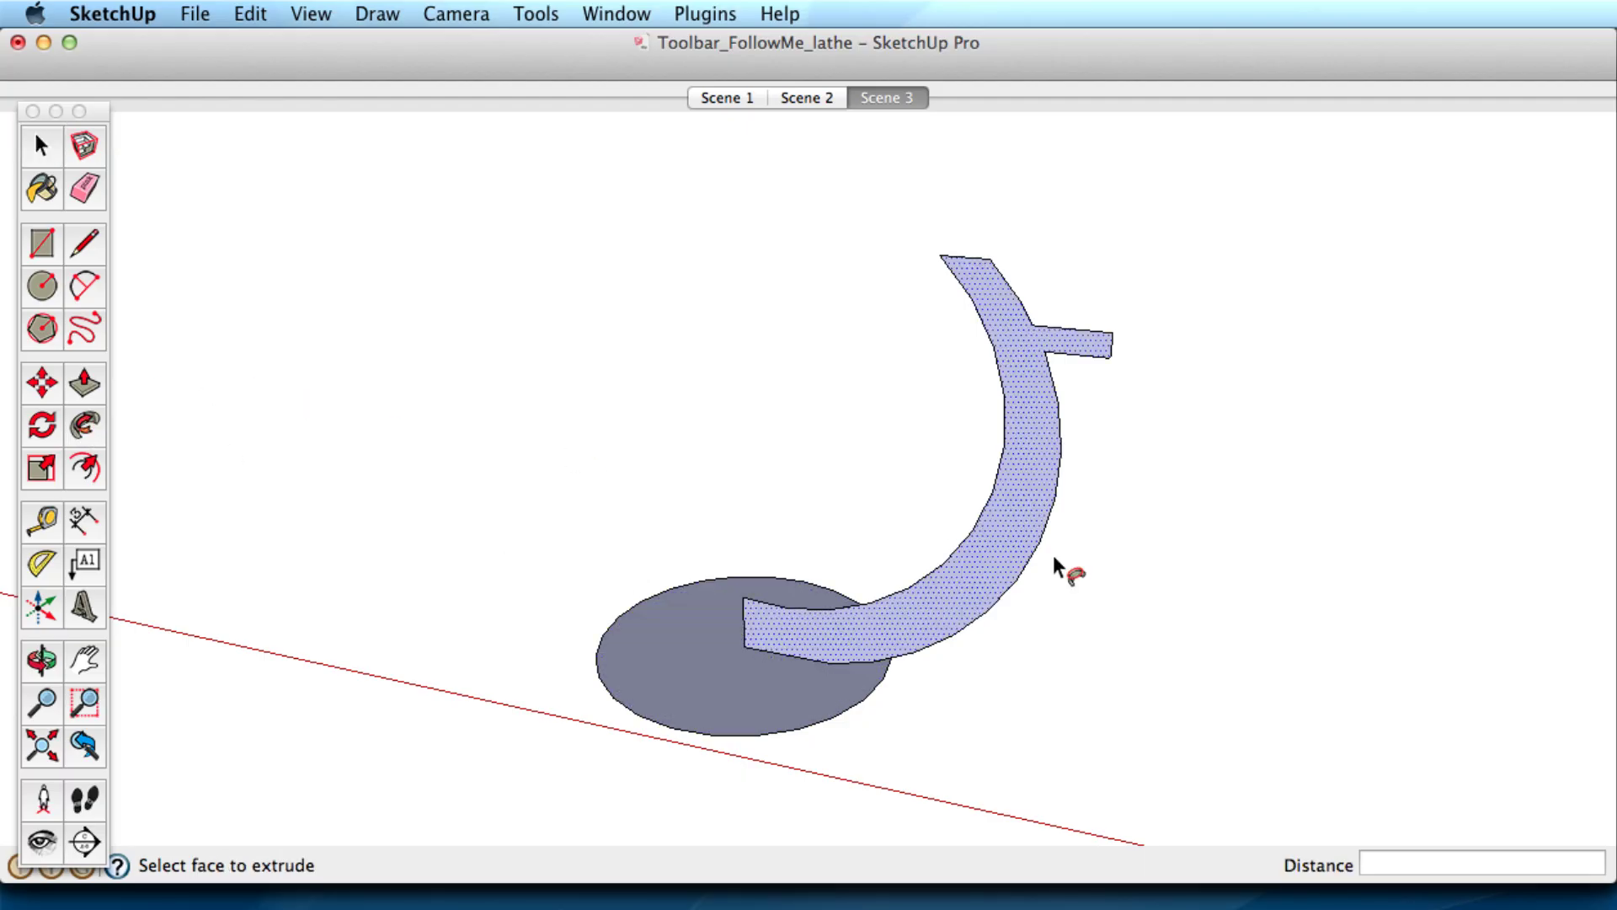